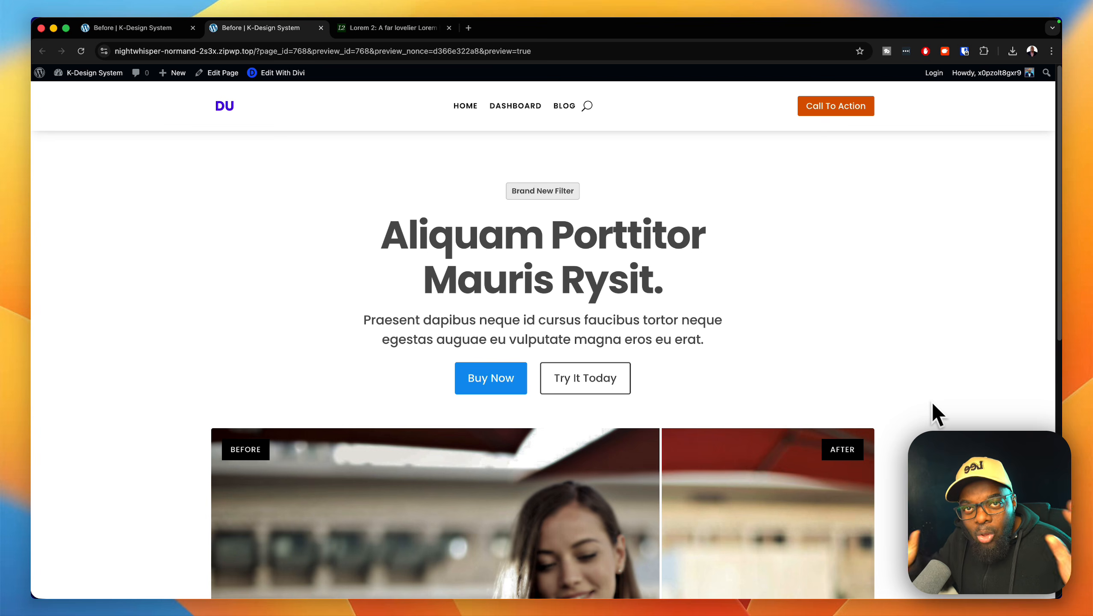
Switch to the page builder for the Before page, insert a single-column row and add a Text module to it
click(177, 29)
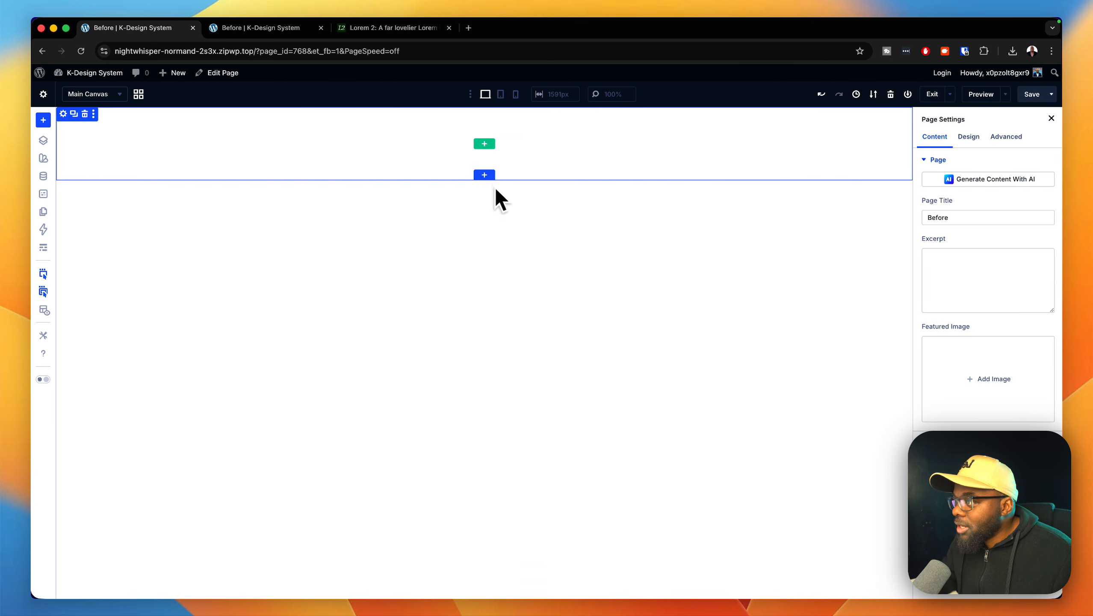
click(484, 174)
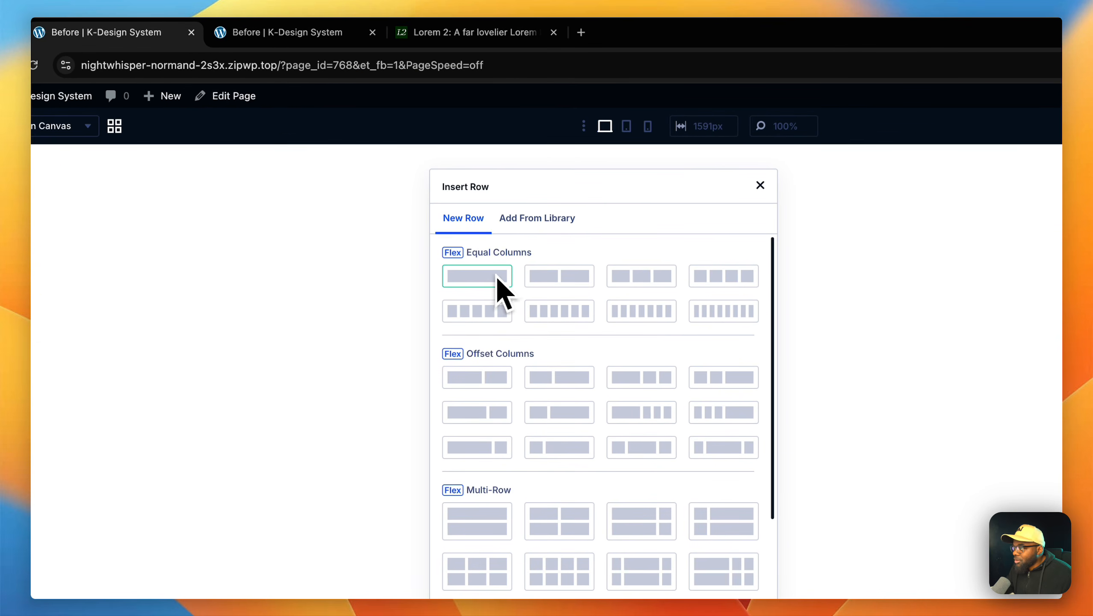
click(484, 283)
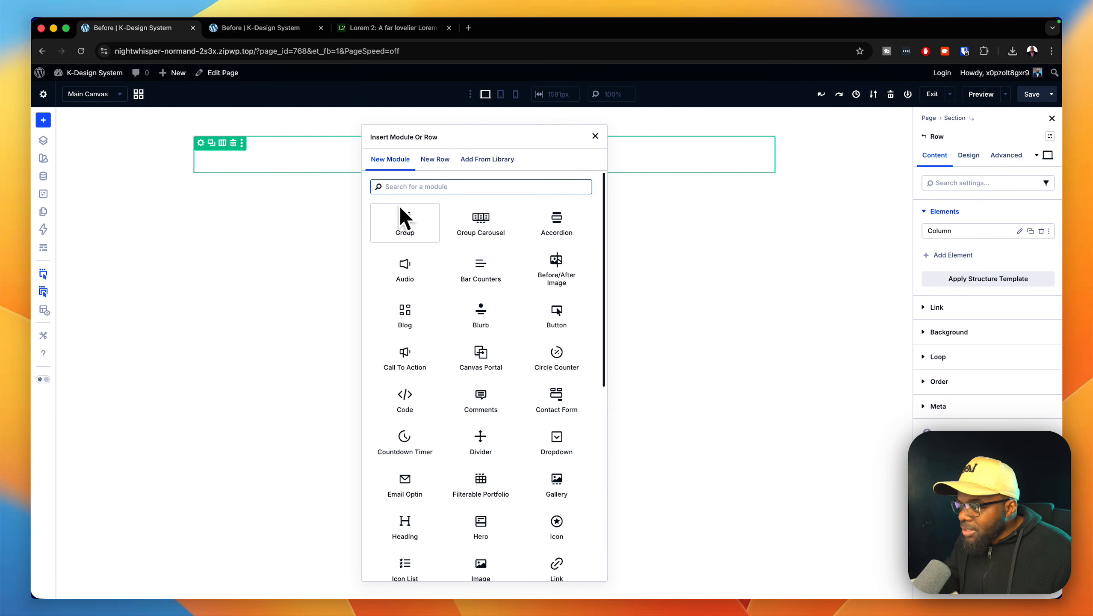
text(text)
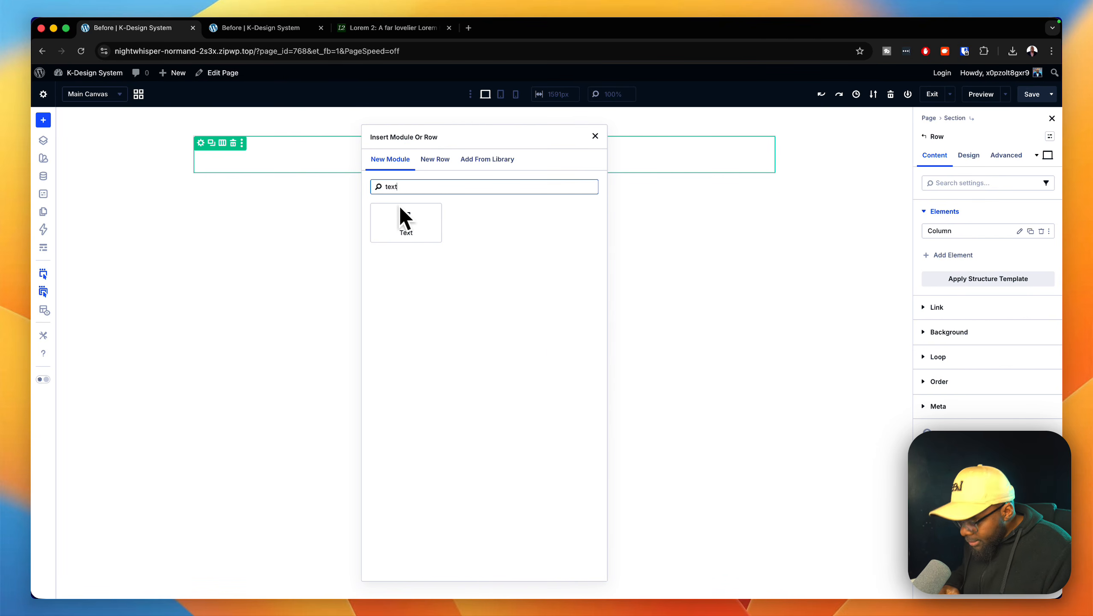
click(399, 235)
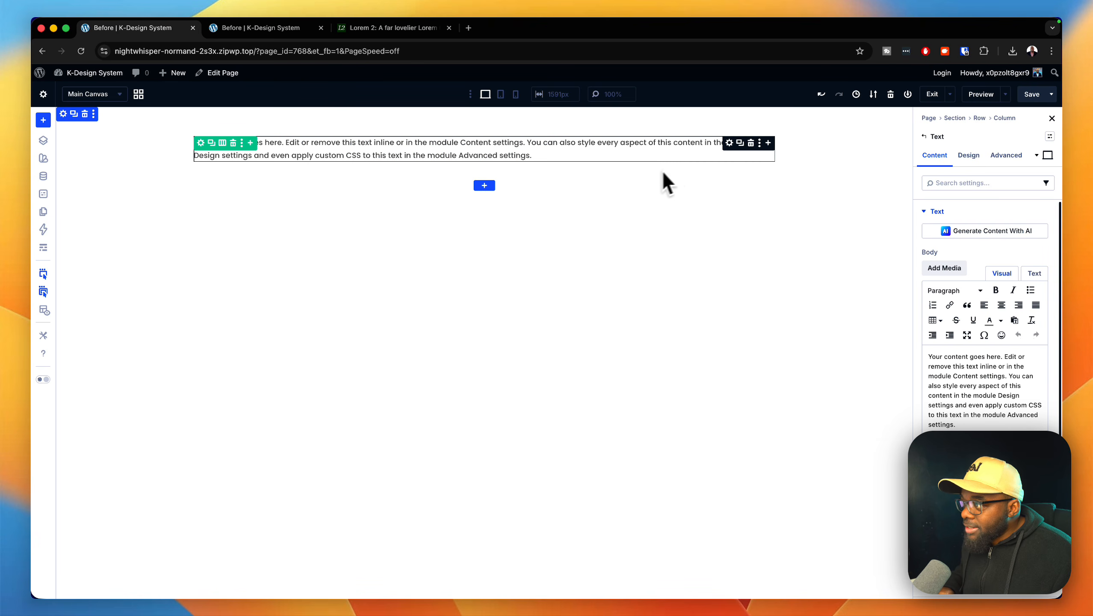
Add a Heading module below the text, followed by a second Text module
click(768, 143)
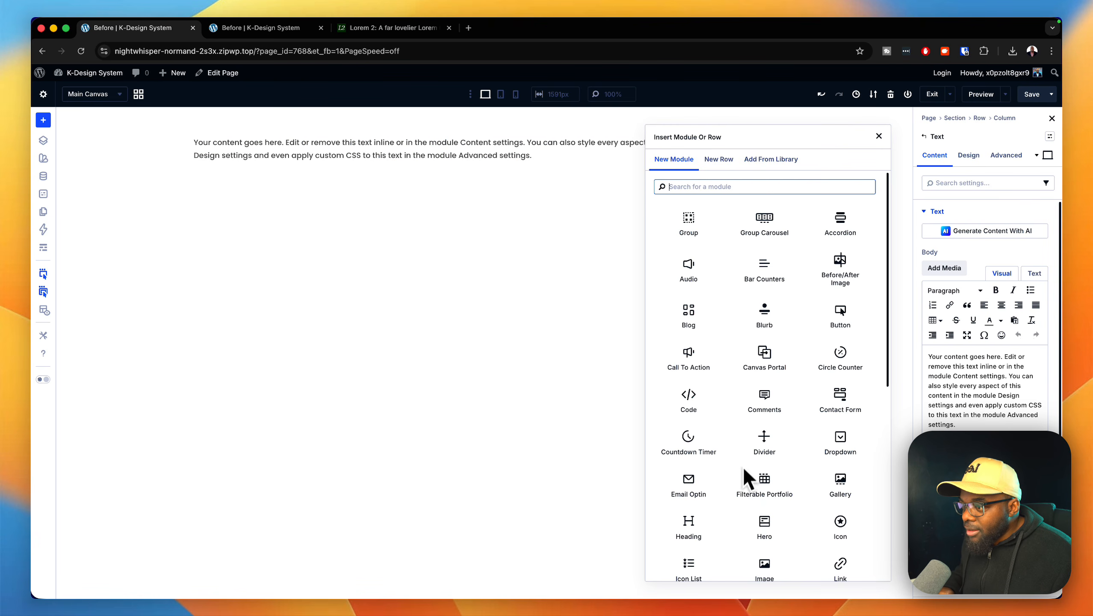
click(712, 514)
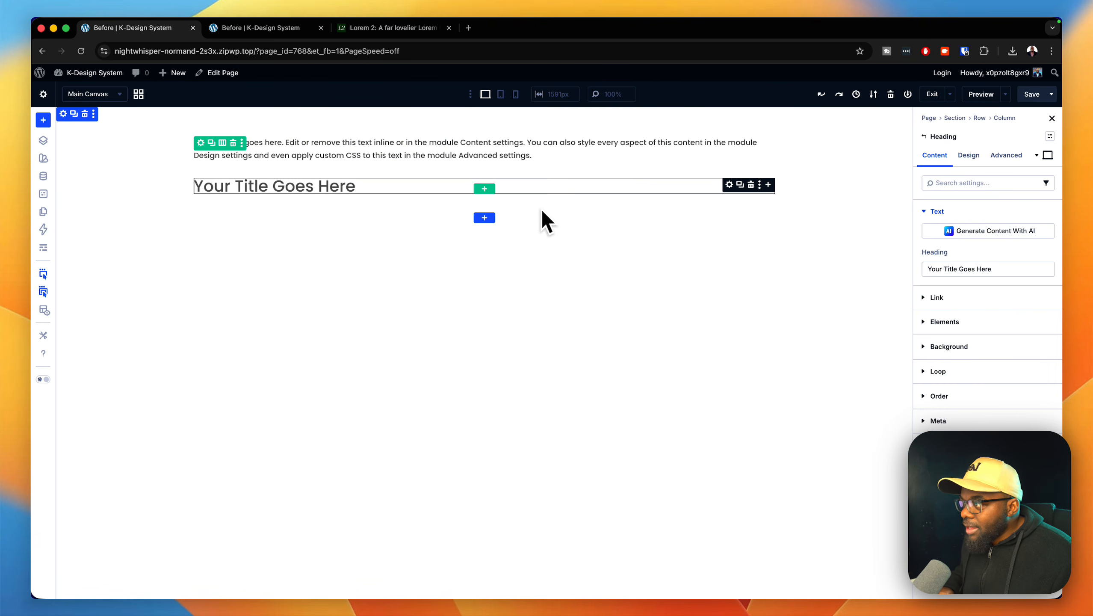
click(768, 185)
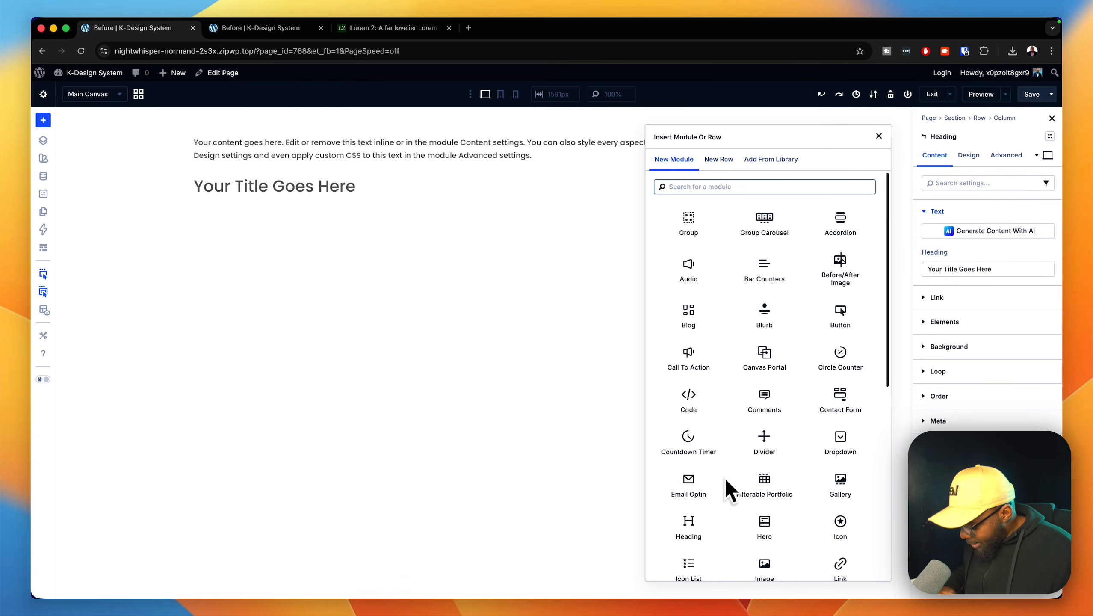
text(text)
click(699, 239)
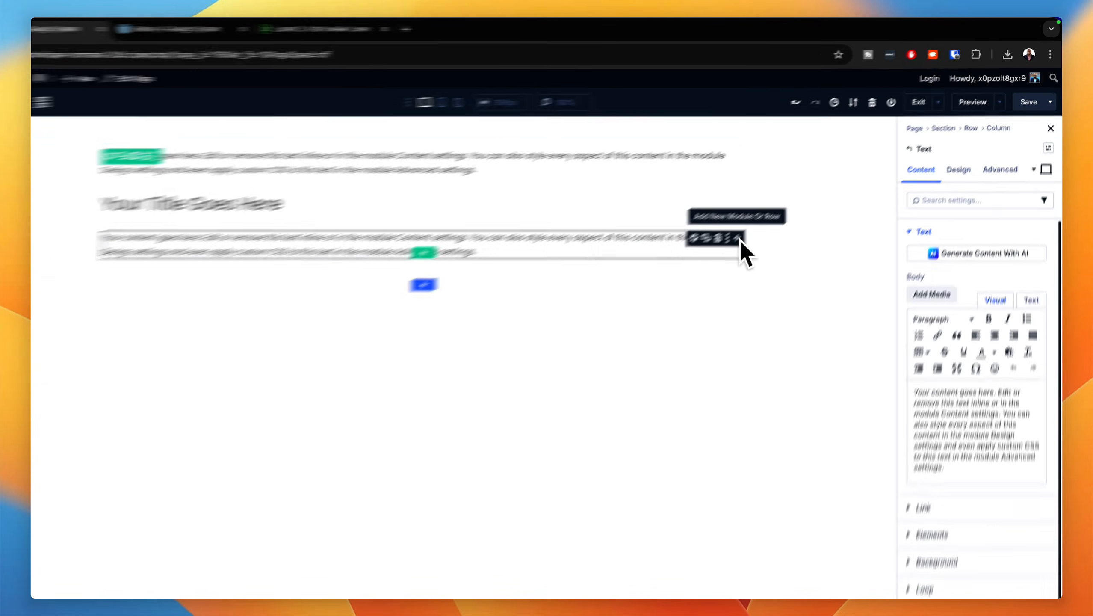
Add a Group module below the second text, insert a Button in it and duplicate that button
click(738, 239)
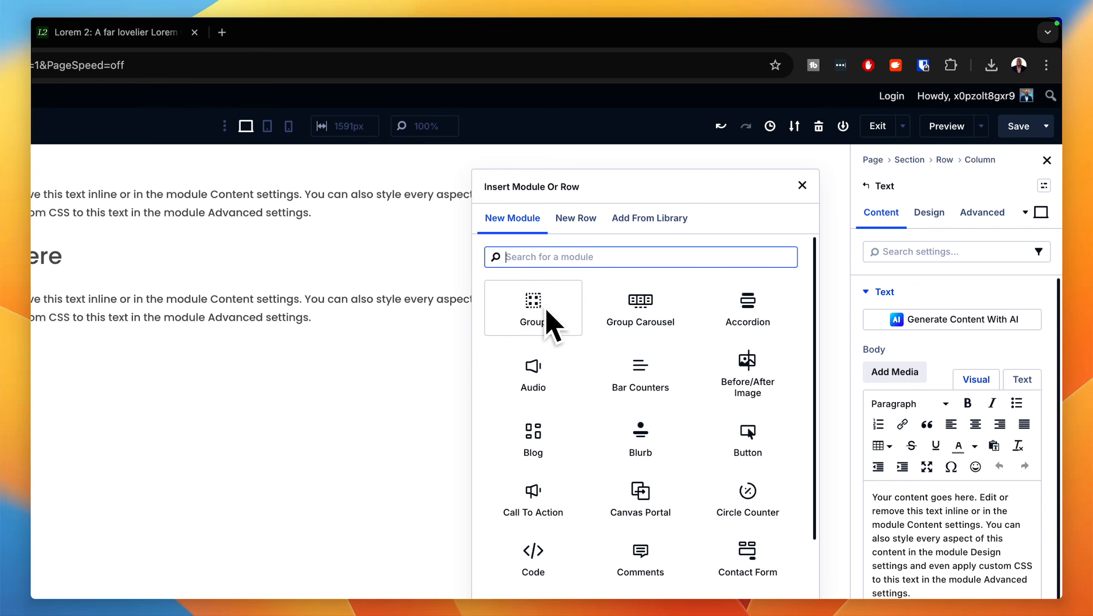
click(544, 309)
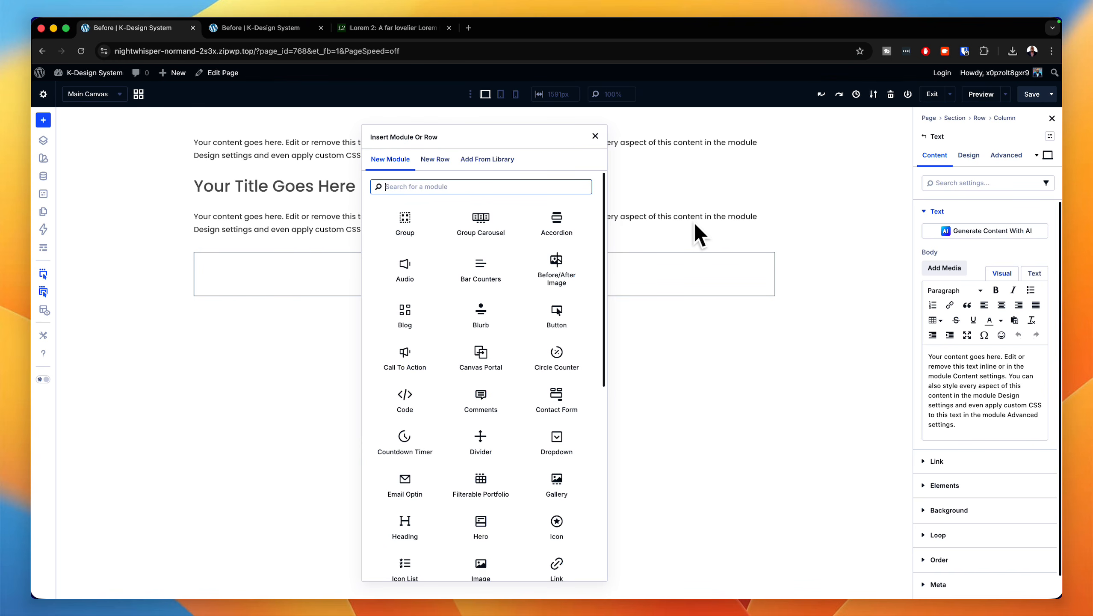
text(butt)
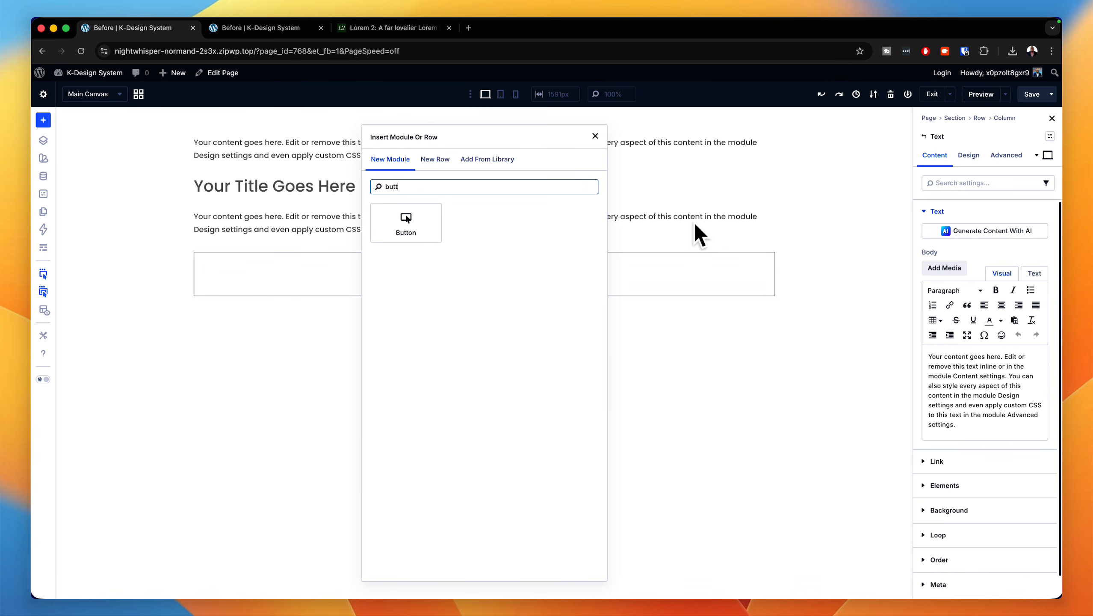
click(431, 223)
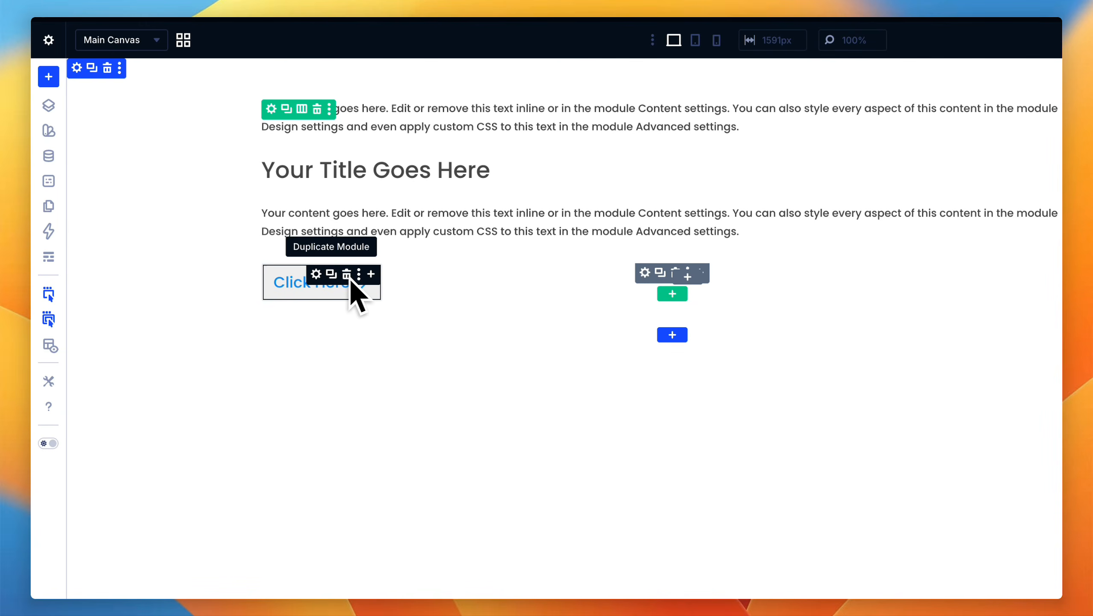
click(337, 280)
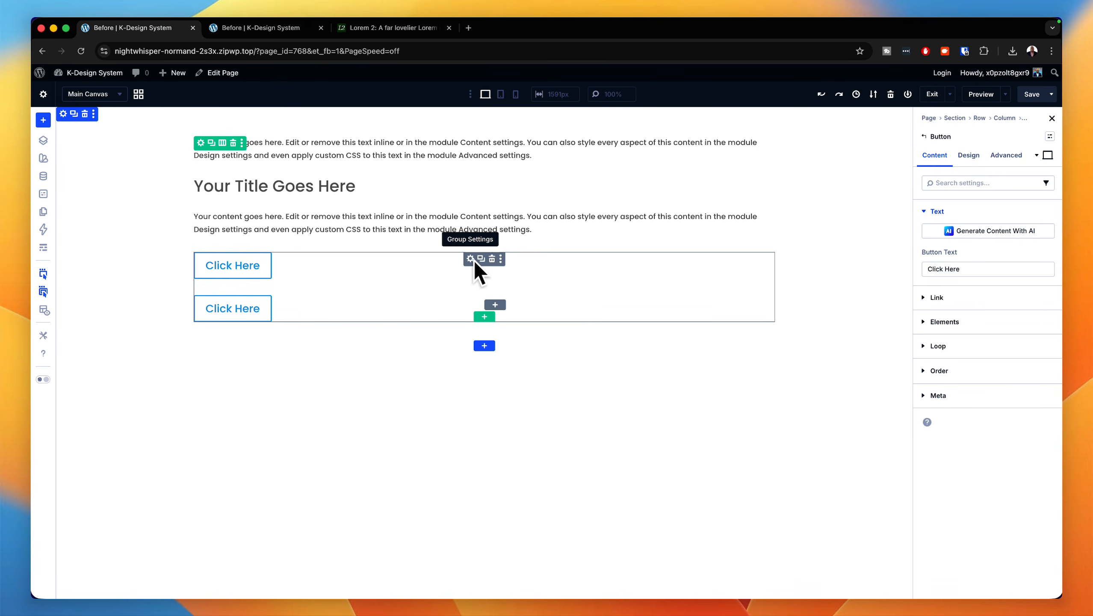
Set the button group's layout direction to Row and its content justification to Center
click(470, 259)
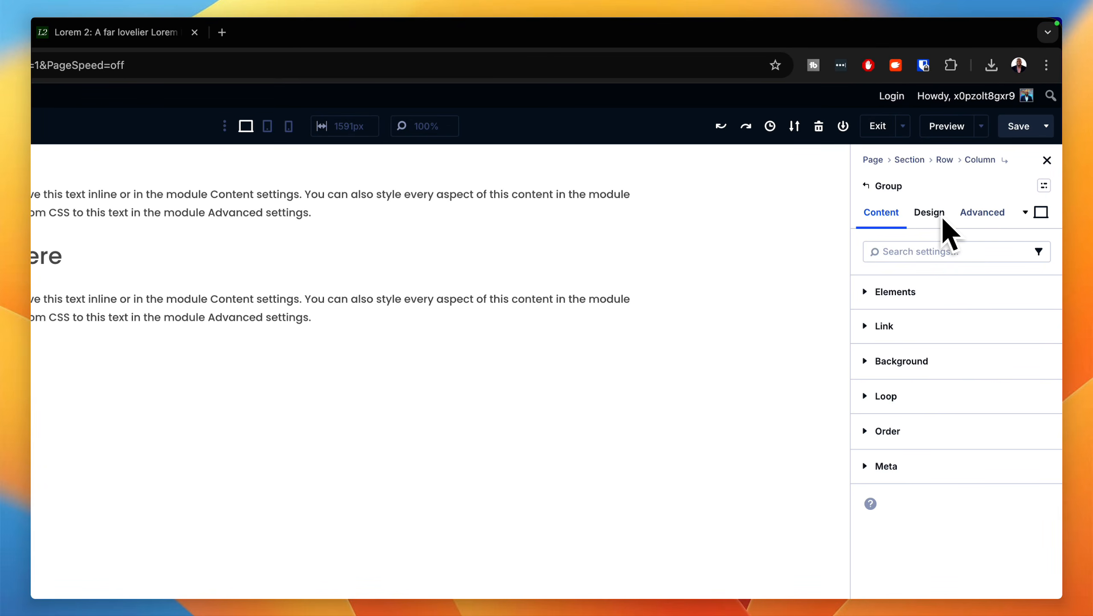
click(942, 216)
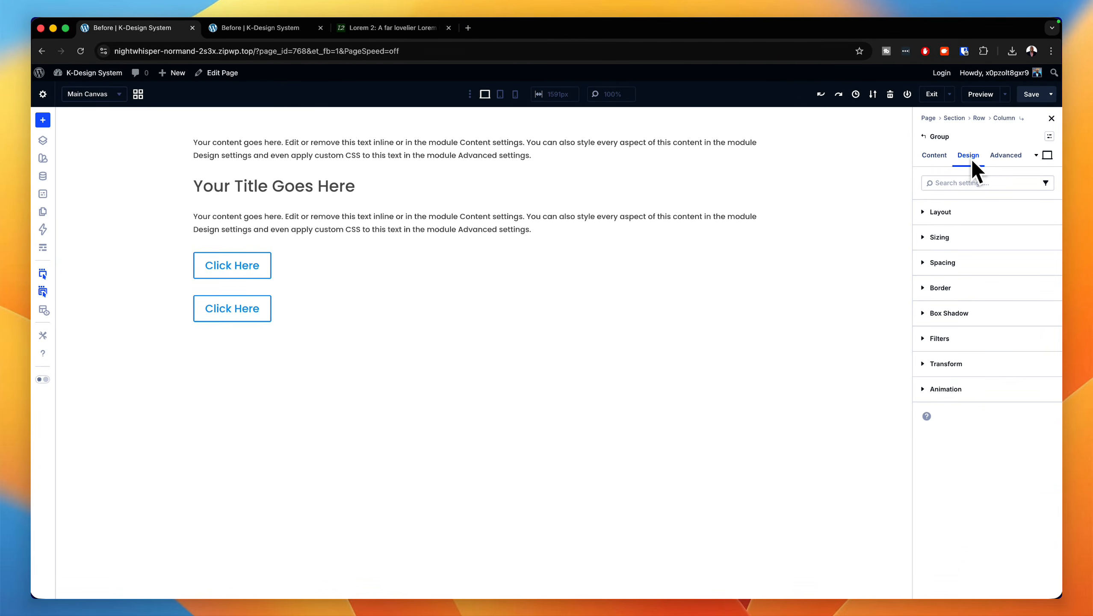
click(948, 212)
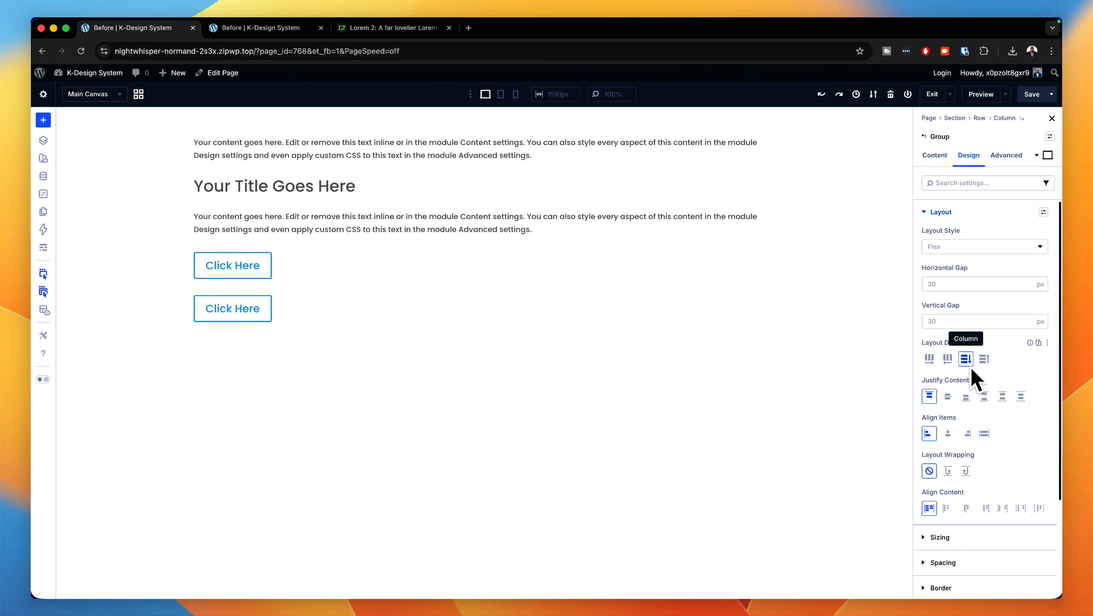
click(929, 358)
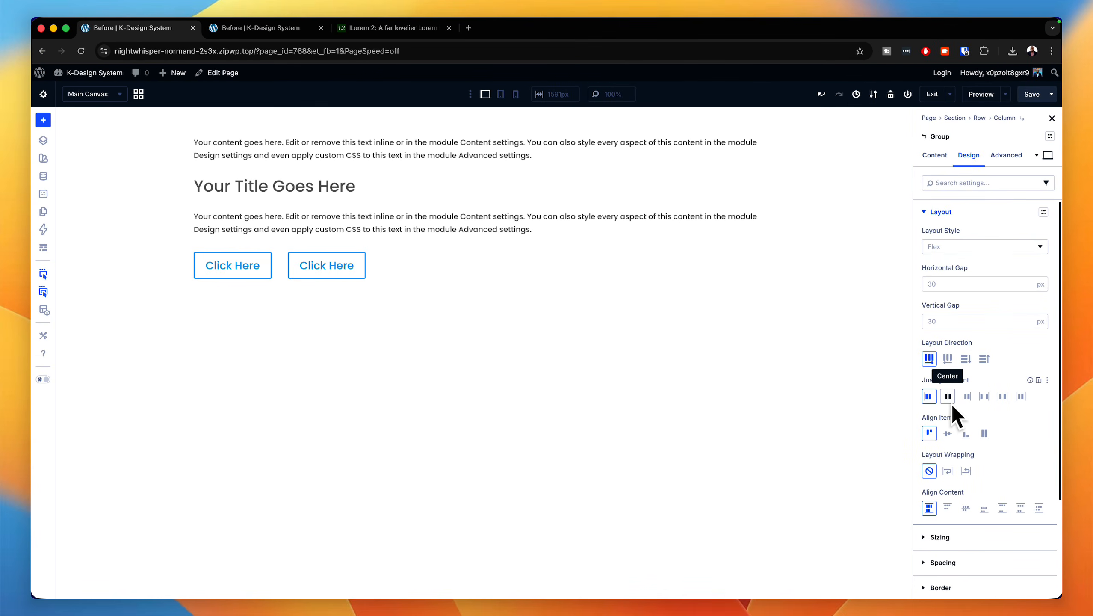
click(947, 395)
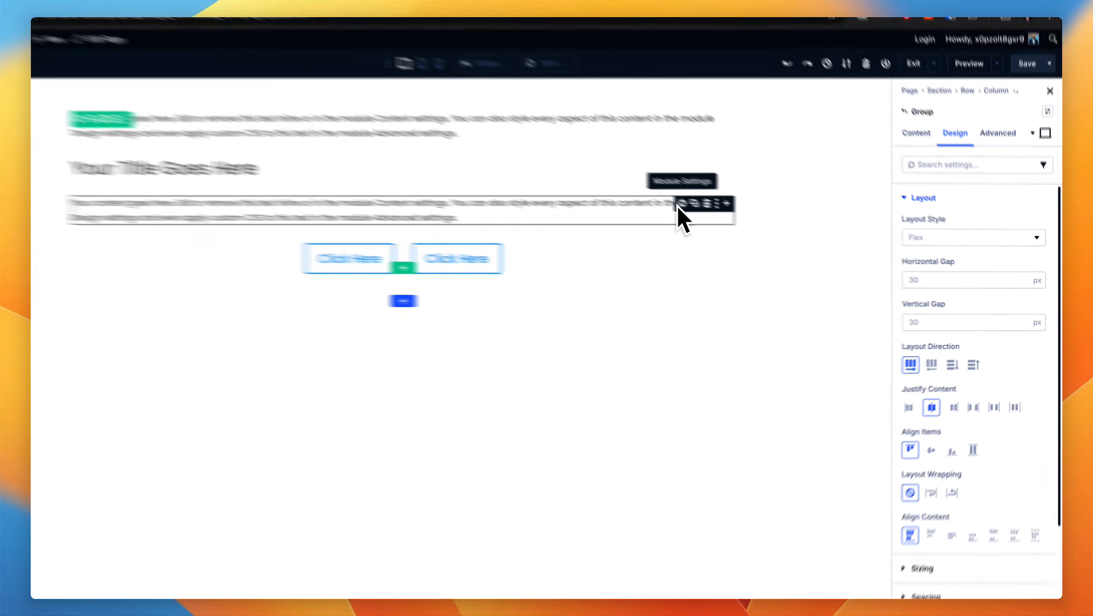
Center-align the body text of the Text module below the heading
click(682, 204)
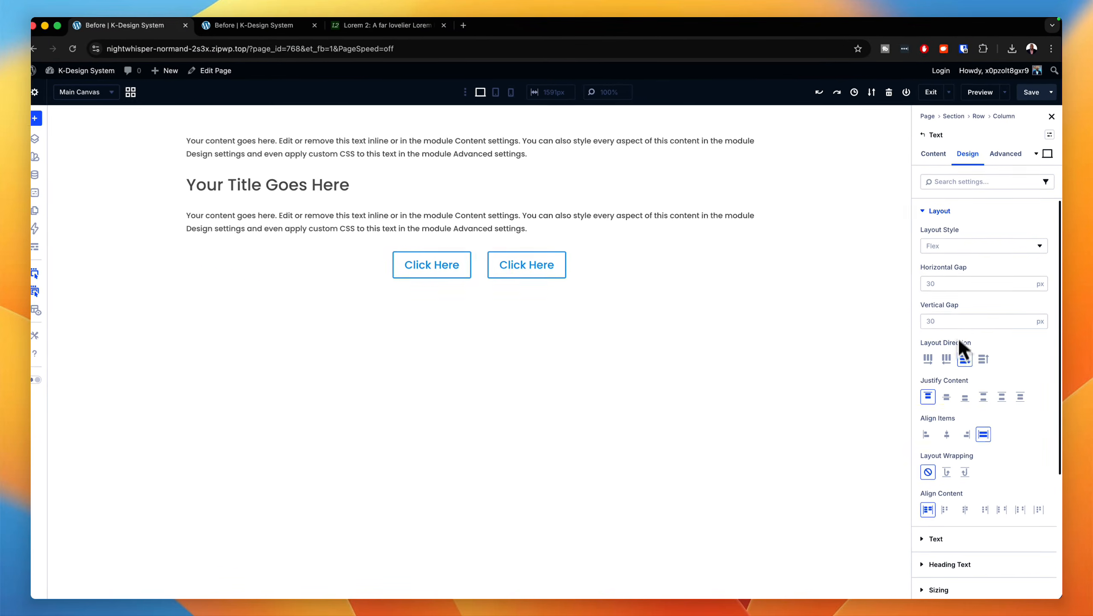
click(938, 155)
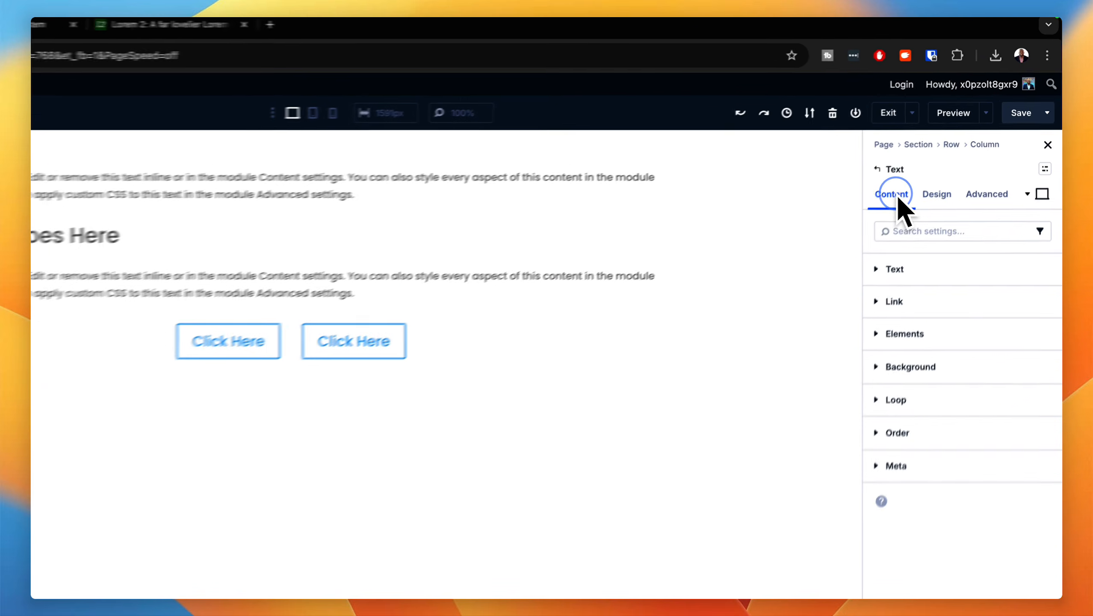
click(968, 210)
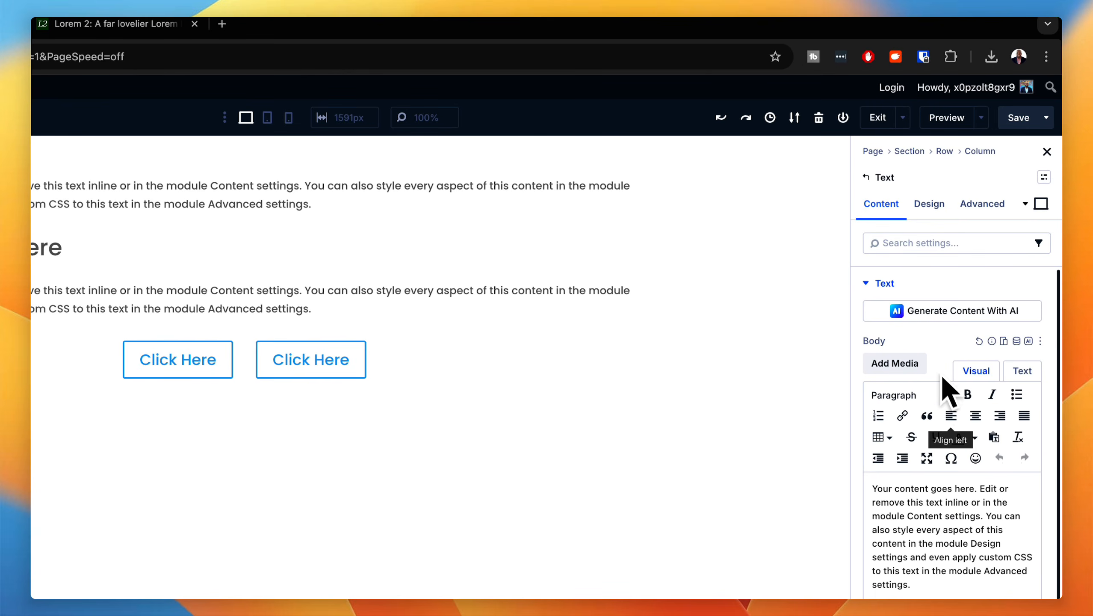
click(975, 416)
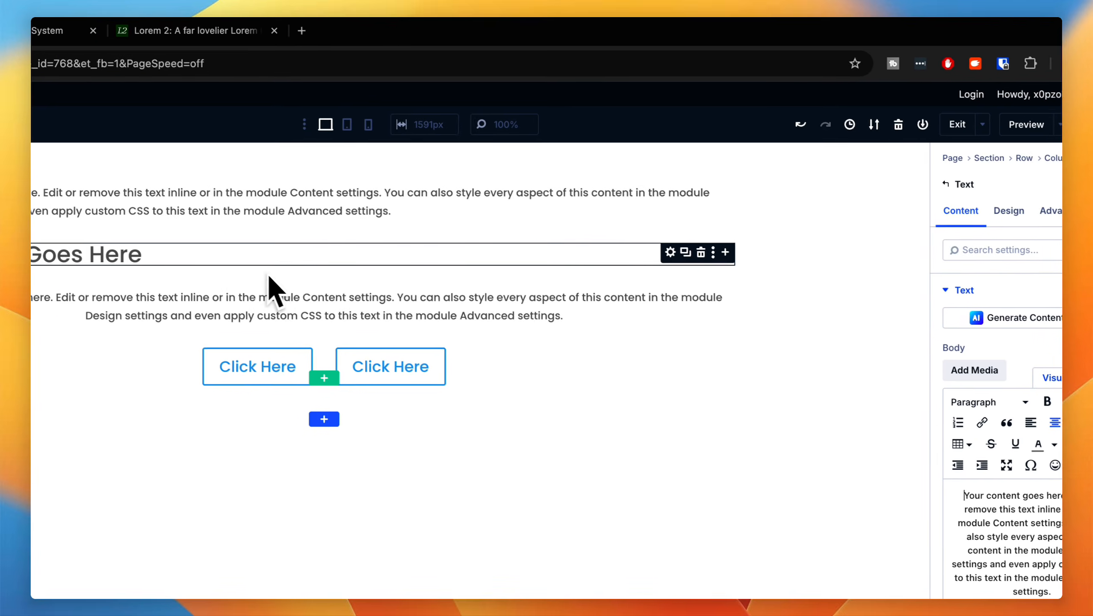
Set the text alignment of the "Your Title Goes Here" heading to Center
click(692, 254)
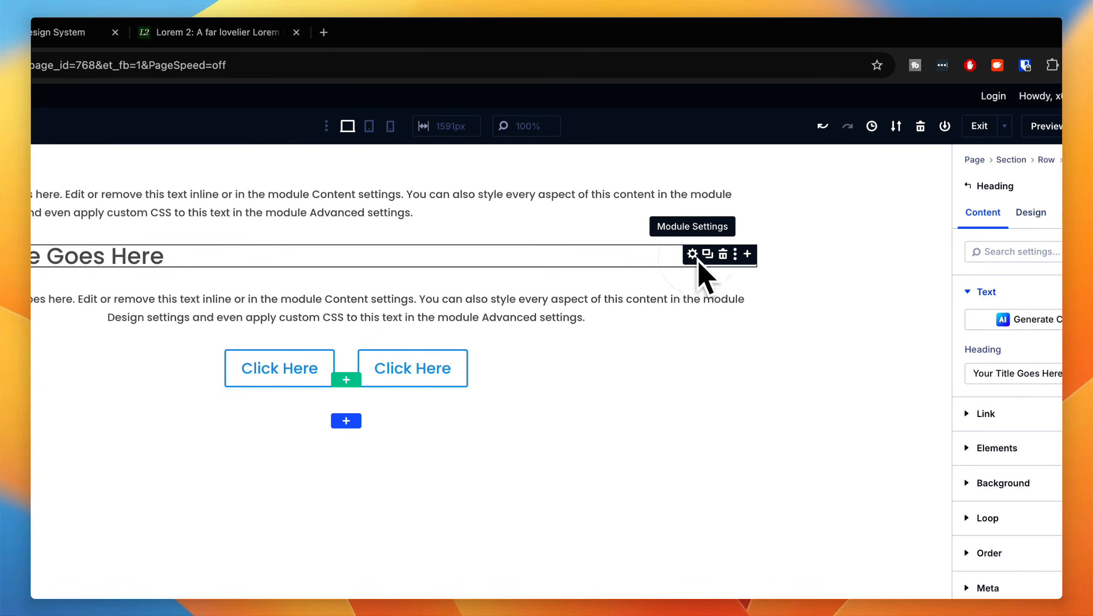
click(1031, 212)
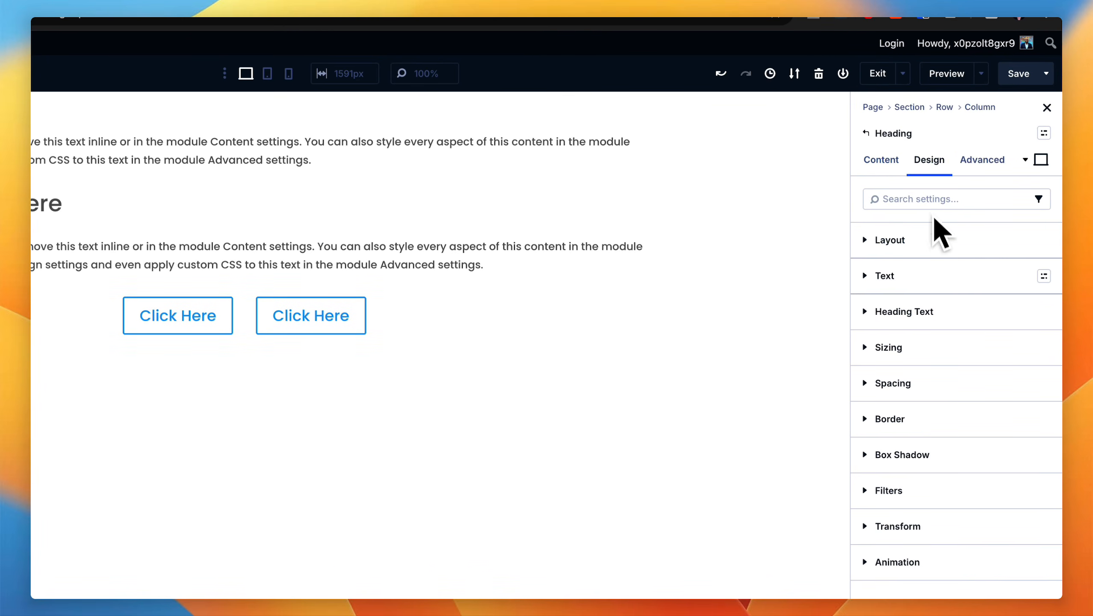
click(931, 312)
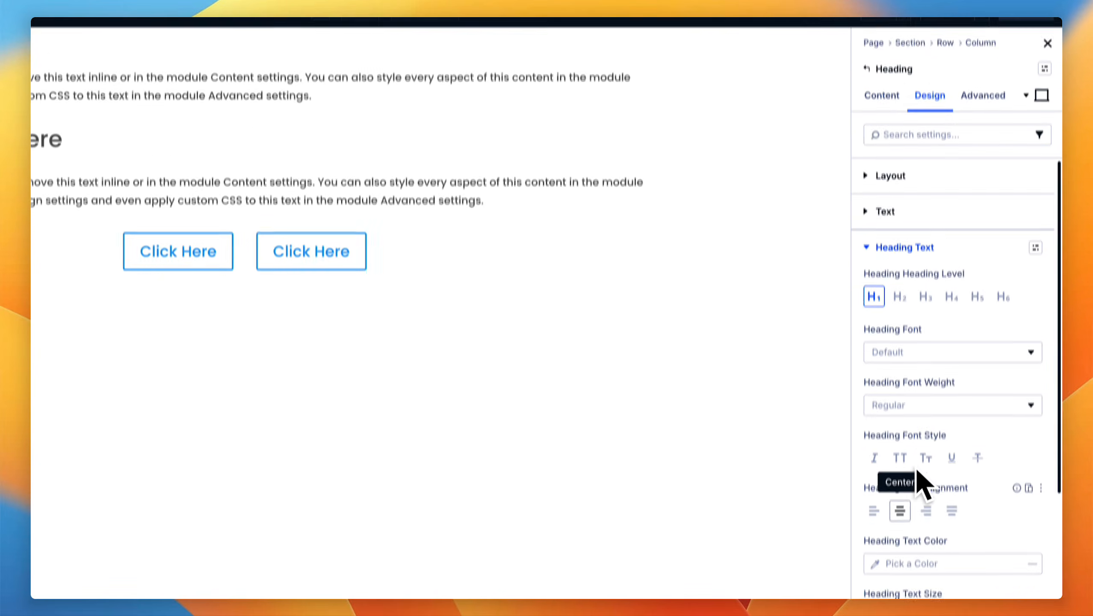
click(899, 574)
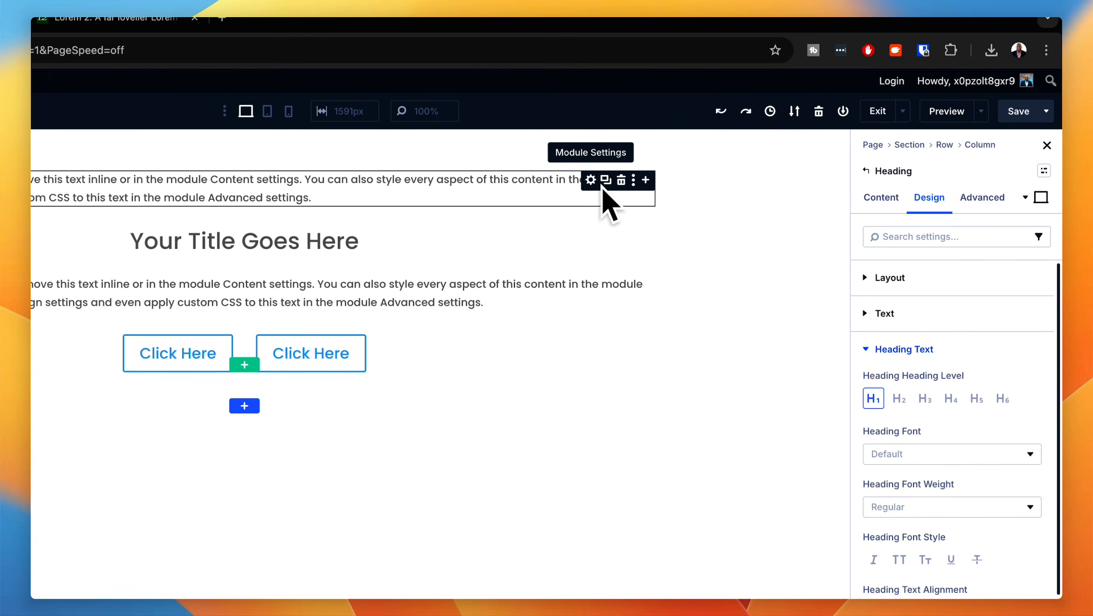
Center-align the body text of the Text module above the heading
click(591, 151)
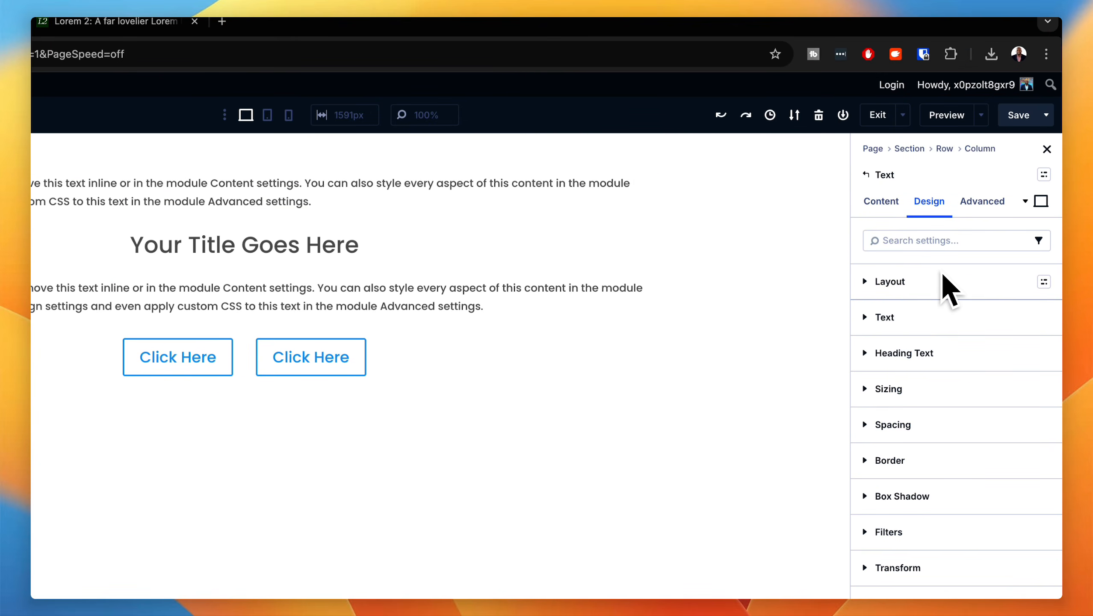
click(889, 204)
click(917, 280)
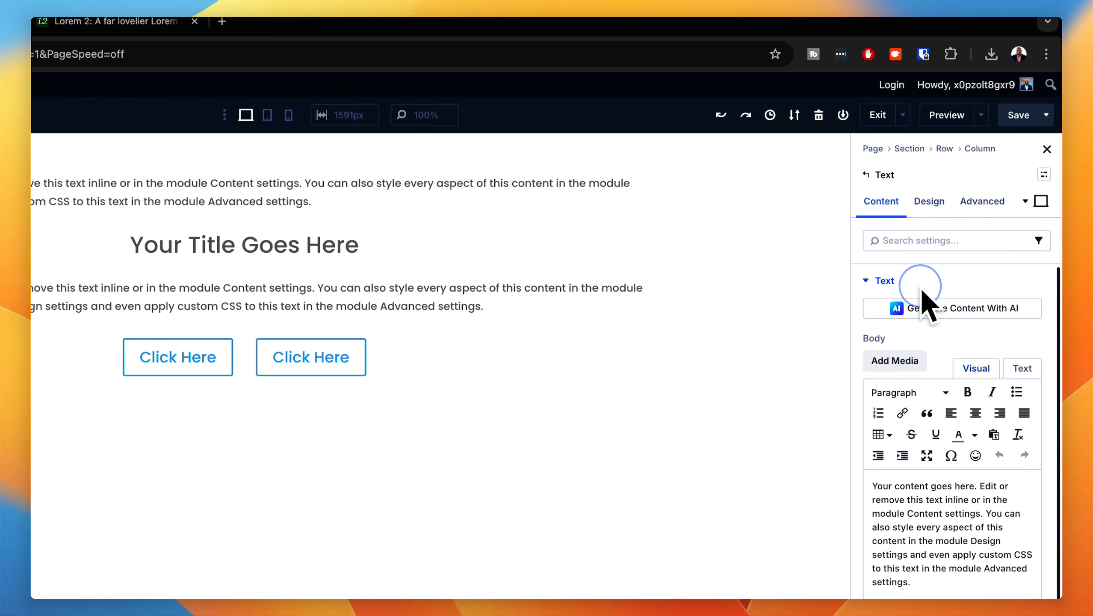
click(978, 414)
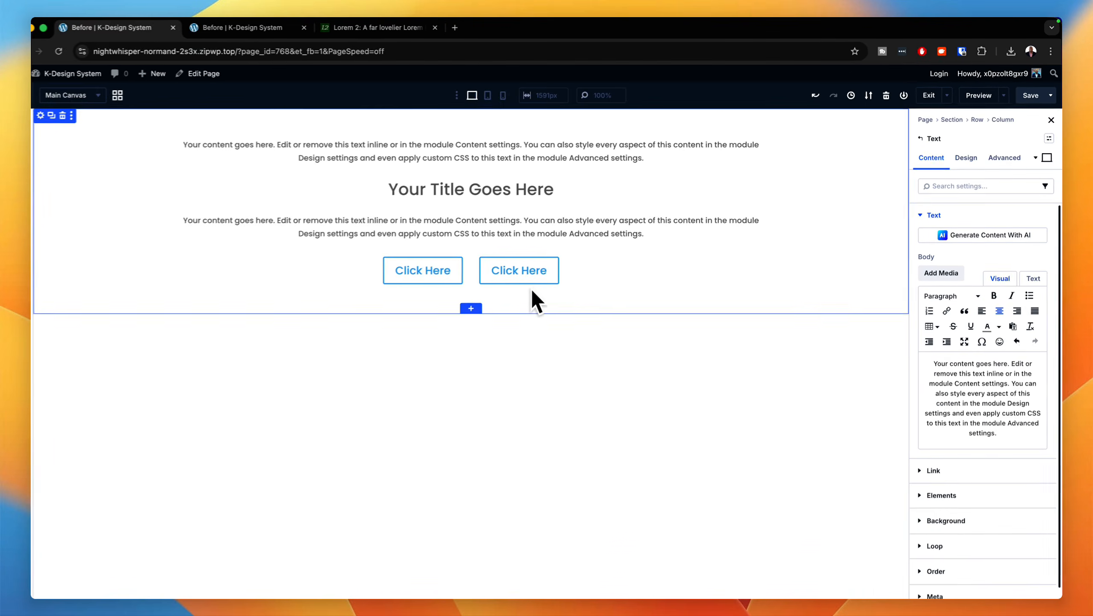
Insert a new single-column row below the hero content and add a Before/After Image module to it
click(472, 279)
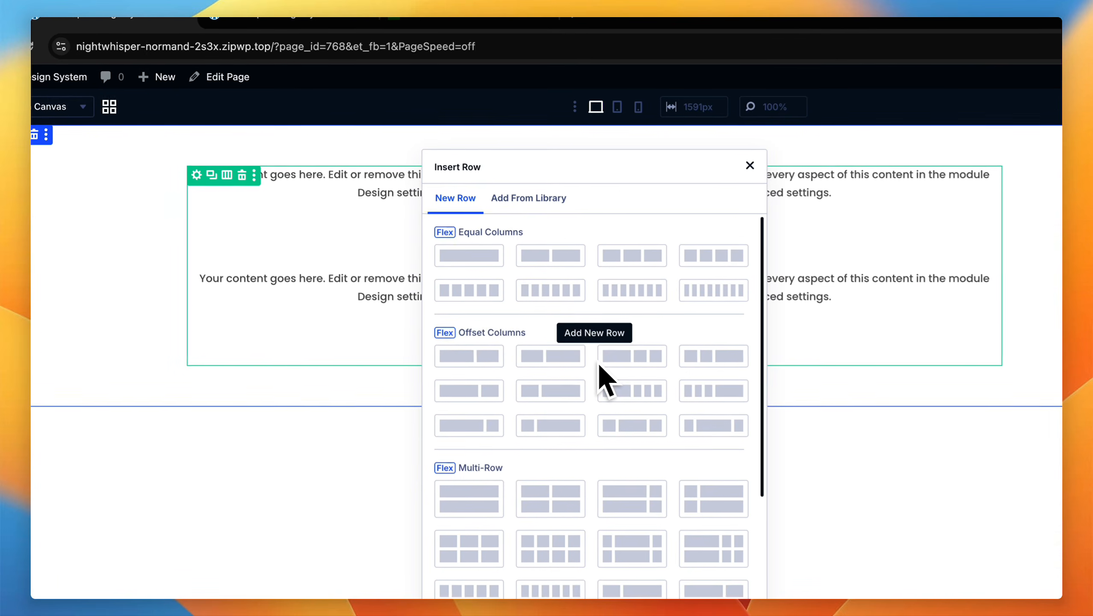
click(494, 257)
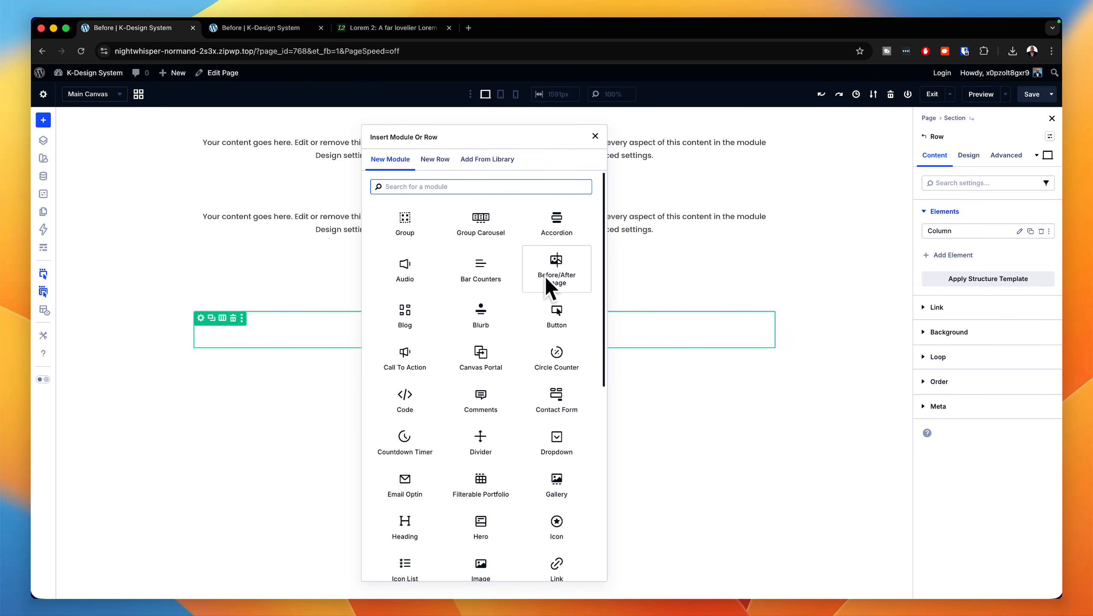
click(576, 272)
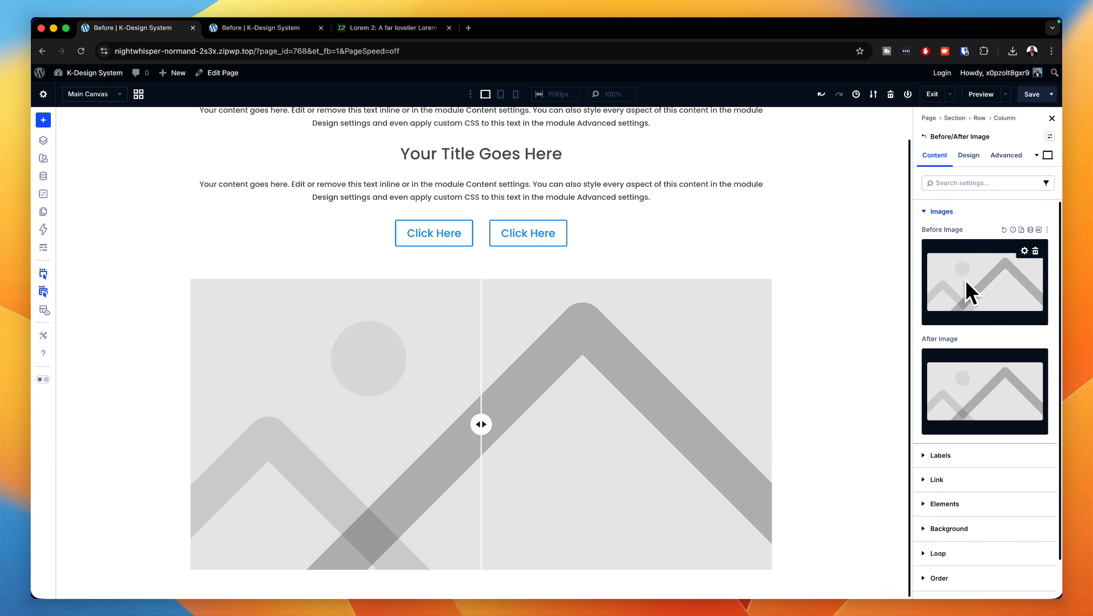
Set beforea.jpg as the before image and the brighter "after" picture from the media library as the after image of the Before/After module
click(968, 289)
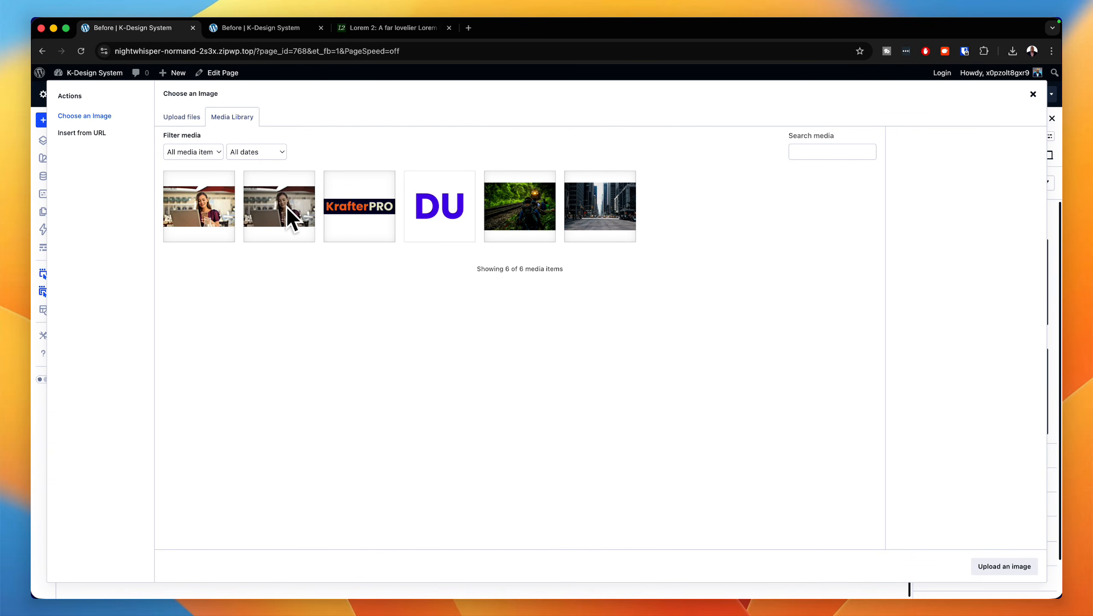
click(299, 218)
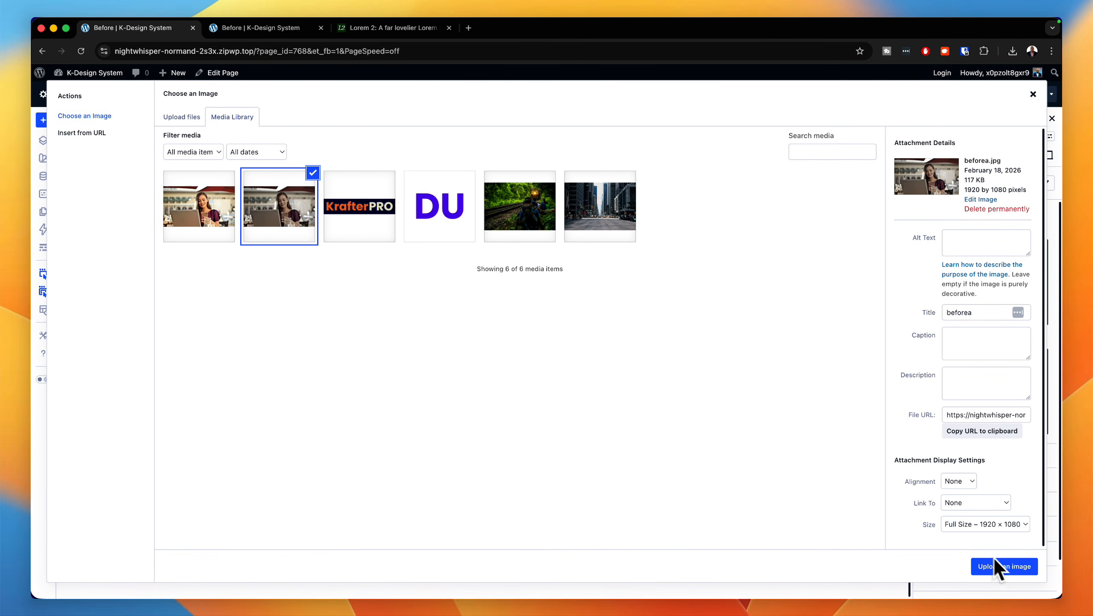
click(1033, 570)
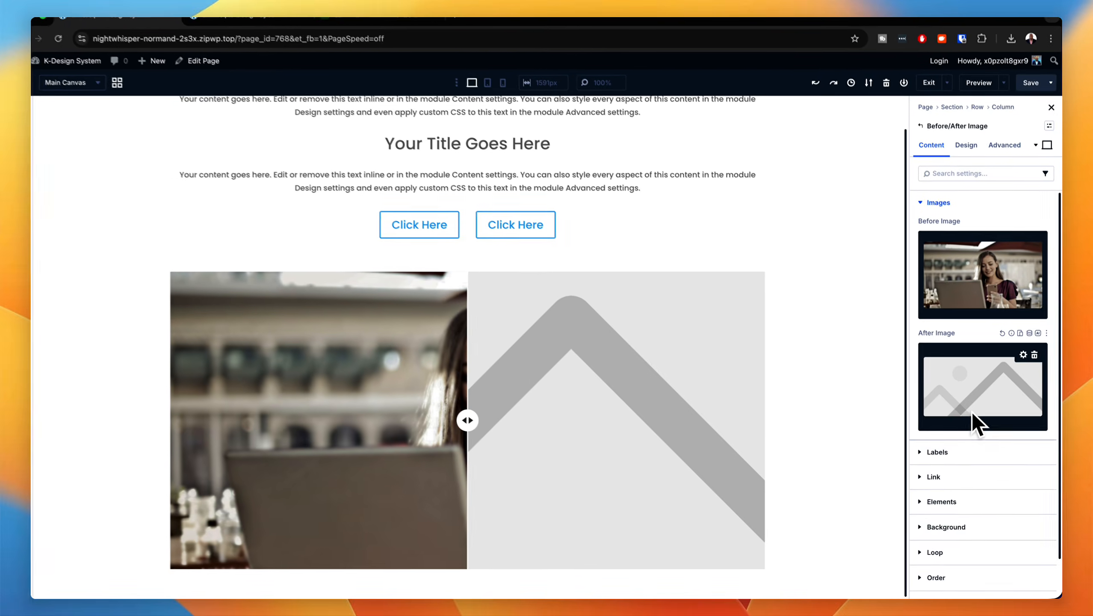
click(977, 394)
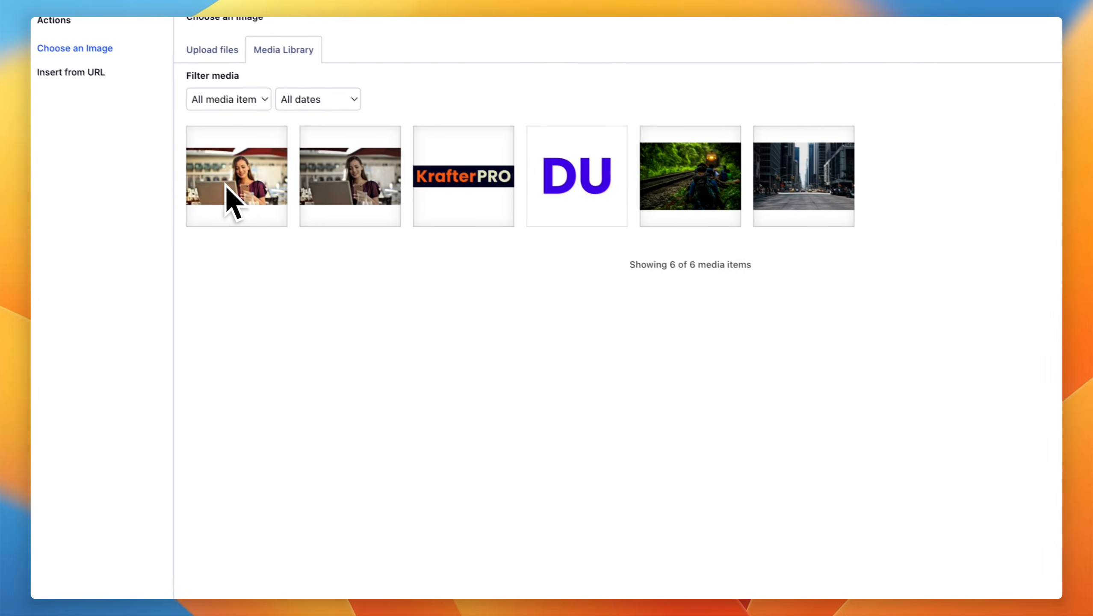
click(239, 192)
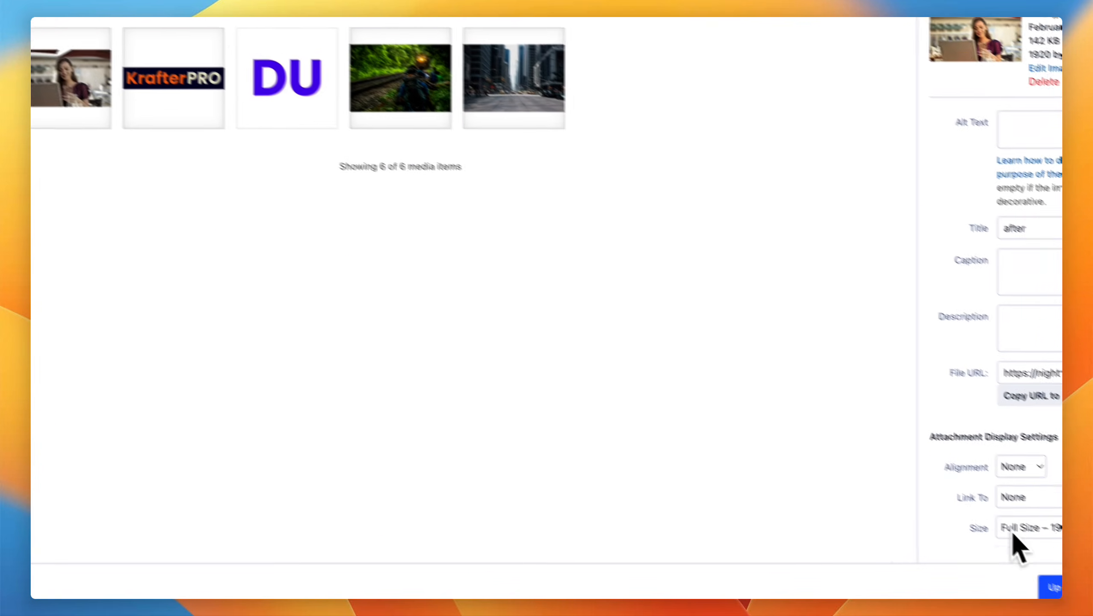
click(1050, 586)
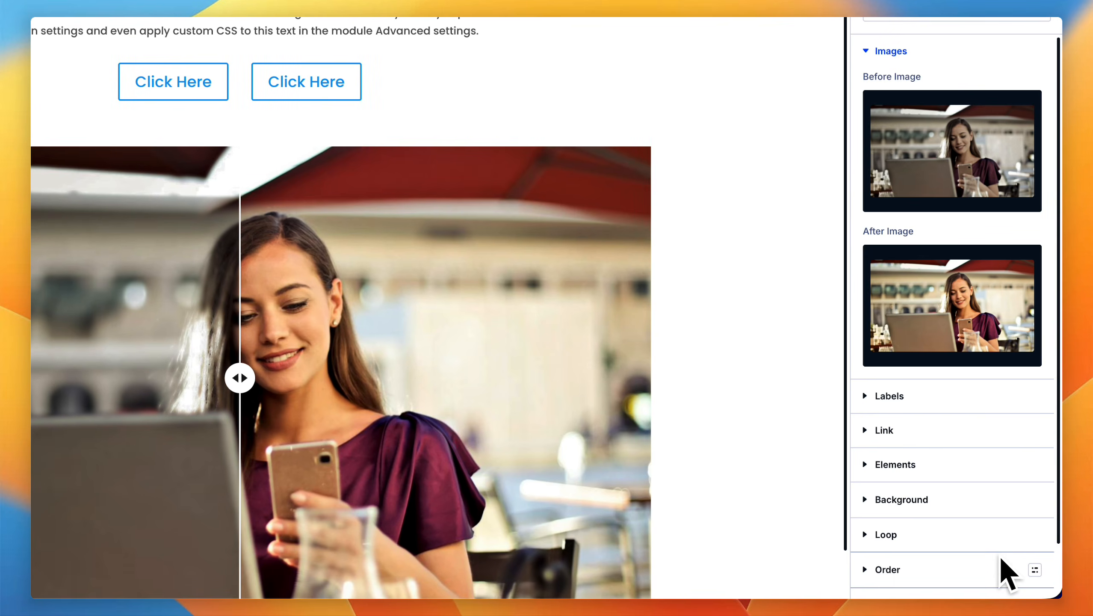
Preview the image comparison by moving its divider back and forth across the two pictures
scroll(762, 302, down, 2)
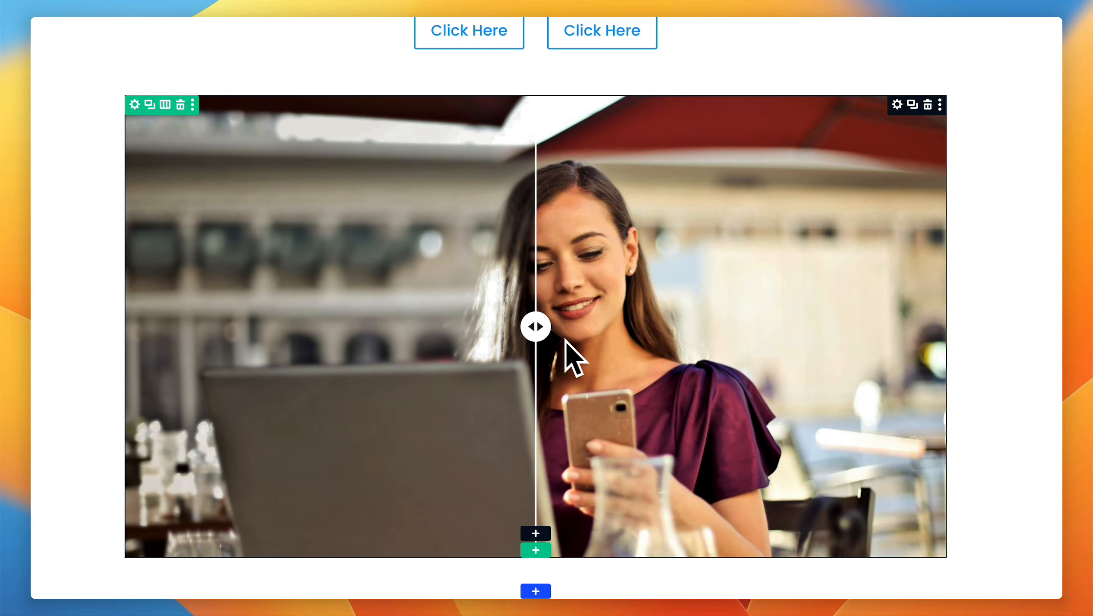
drag(243, 325, 342, 319)
drag(645, 319, 572, 302)
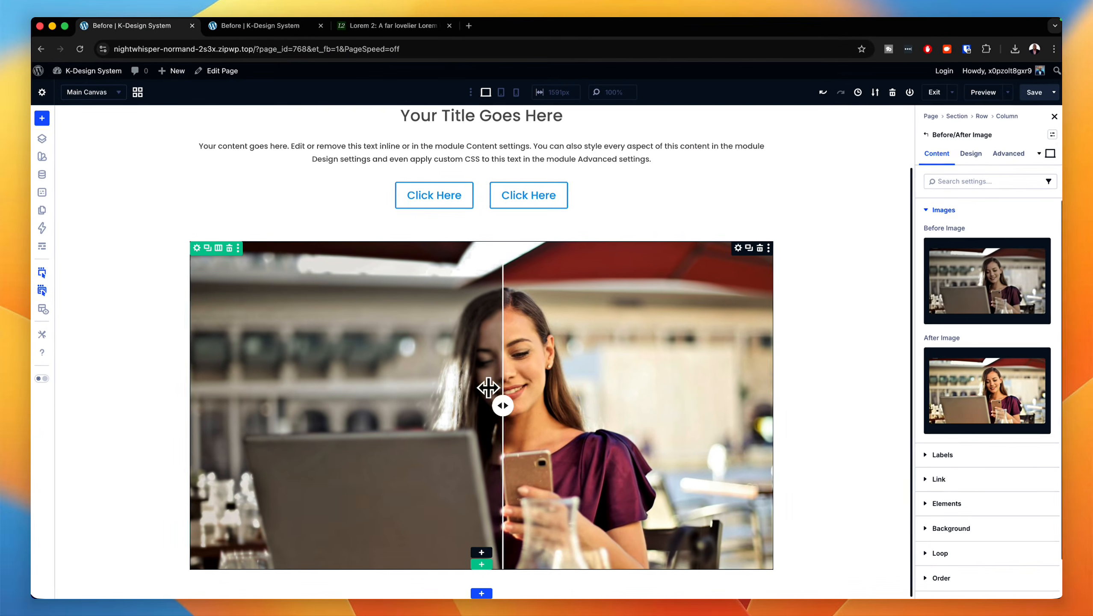
drag(488, 387, 513, 391)
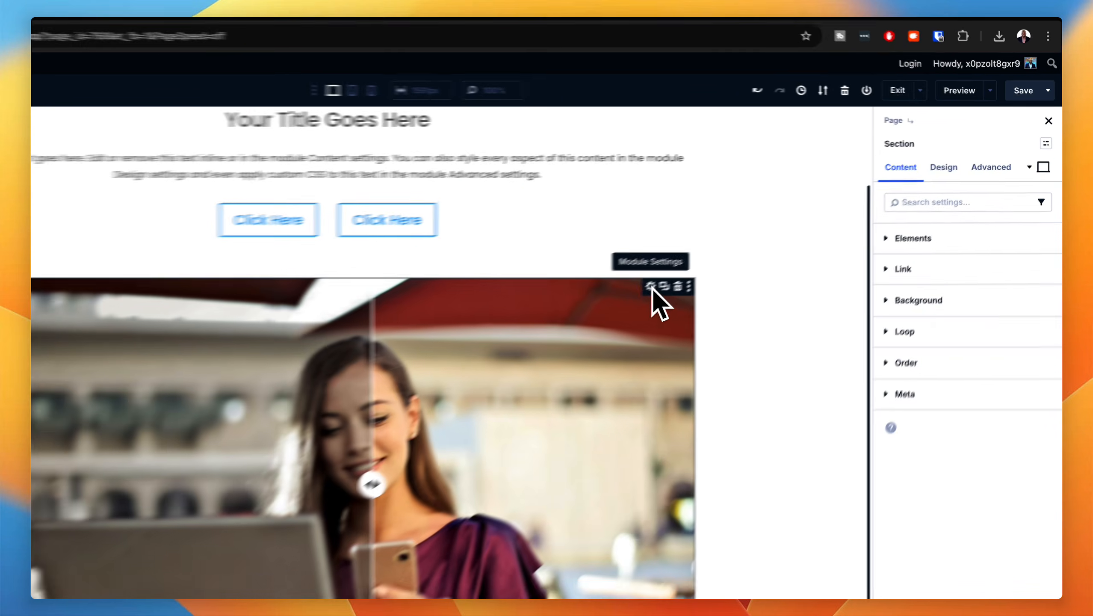
Label the two sides of the image comparison "before" and "after" in the Before/After Image module's settings
click(737, 249)
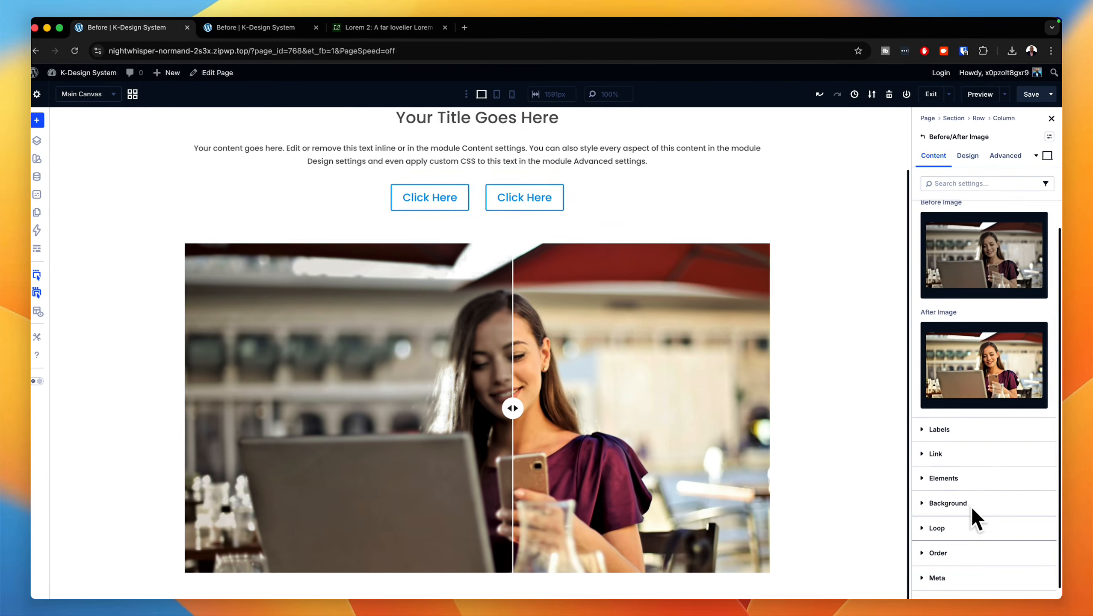
scroll(969, 479, down, 2)
click(930, 417)
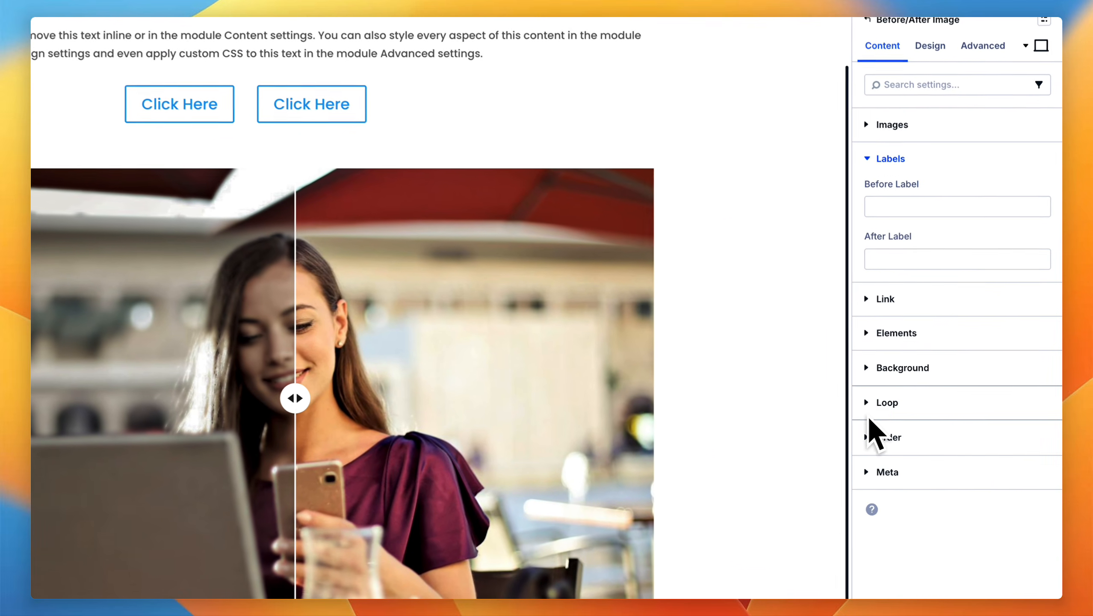
click(910, 207)
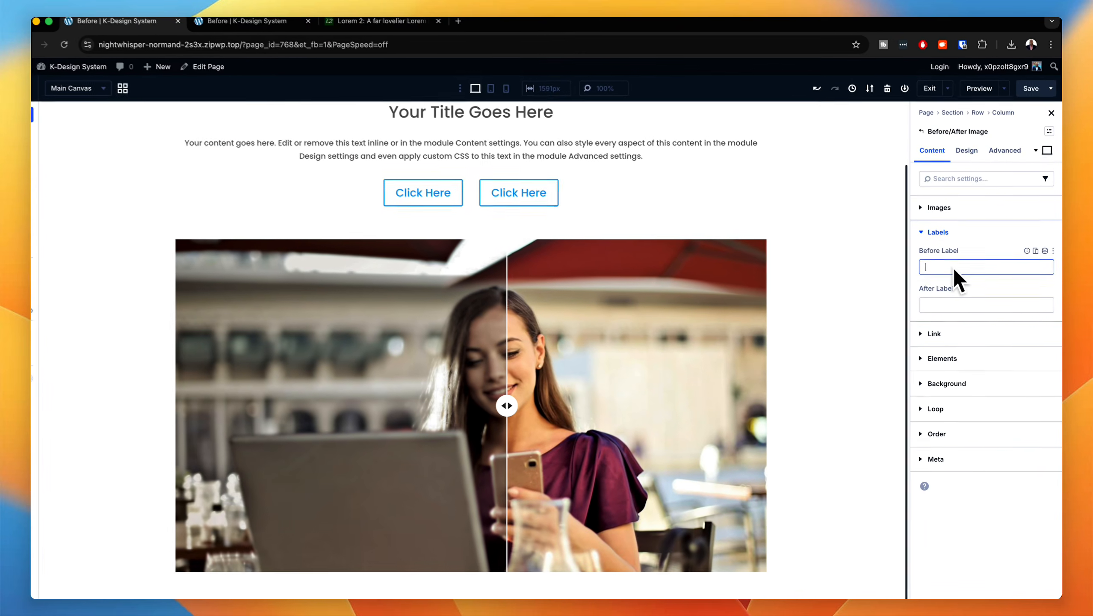
text(before)
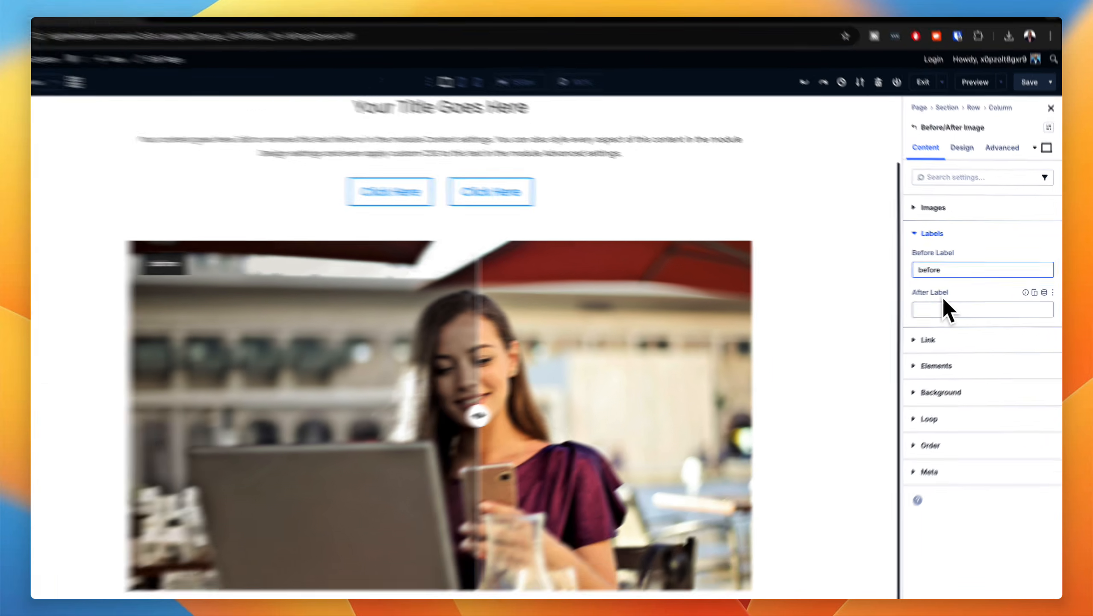
click(946, 307)
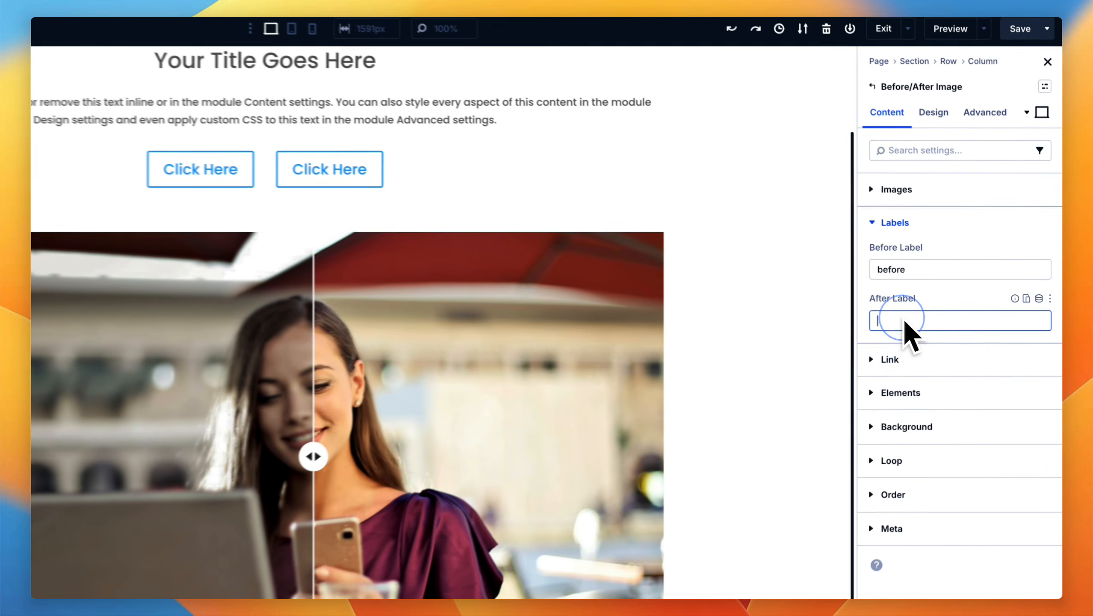
text(after)
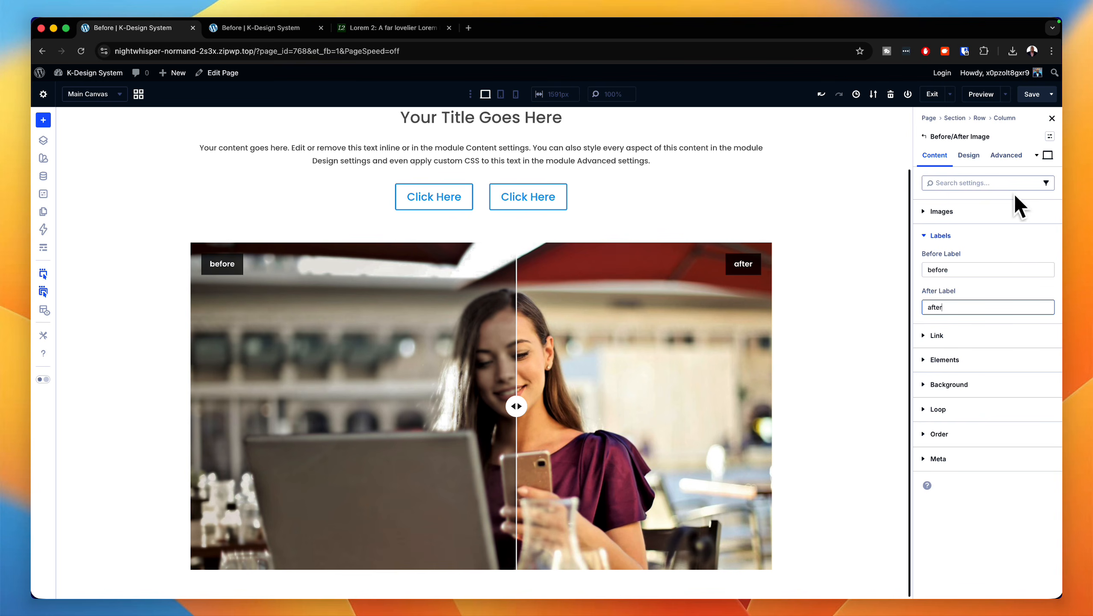
Try the uppercase font style on the label text of the Before/After Image module
click(971, 157)
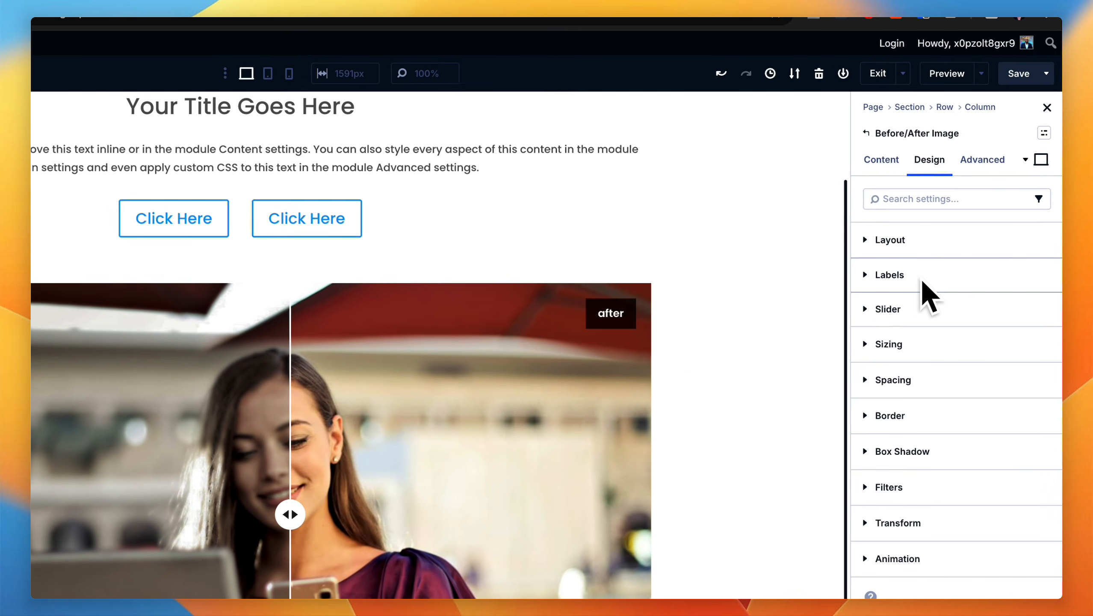
click(918, 280)
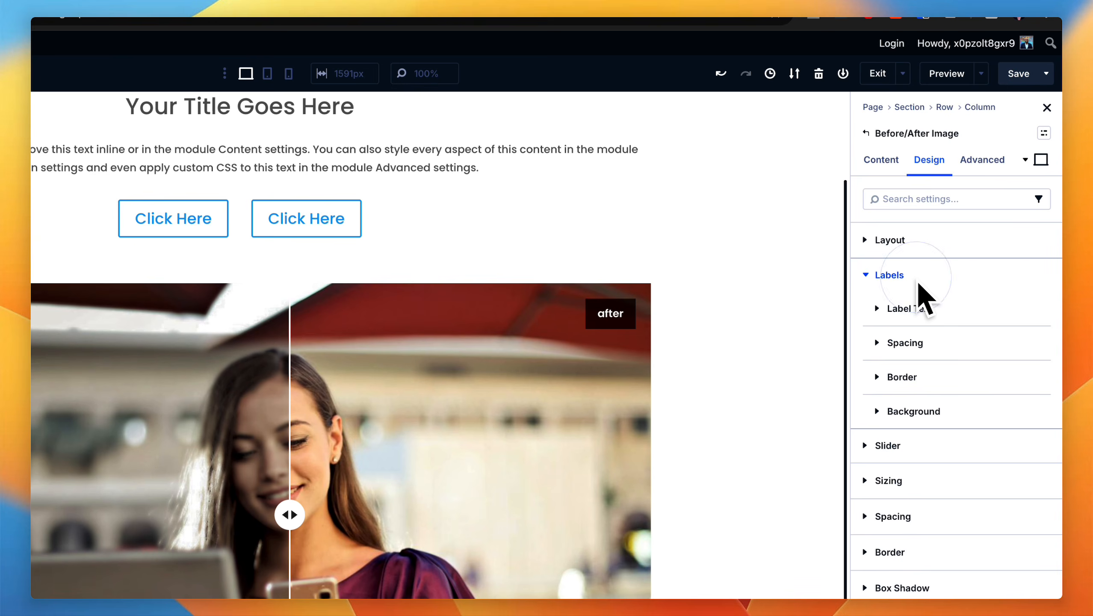
click(934, 314)
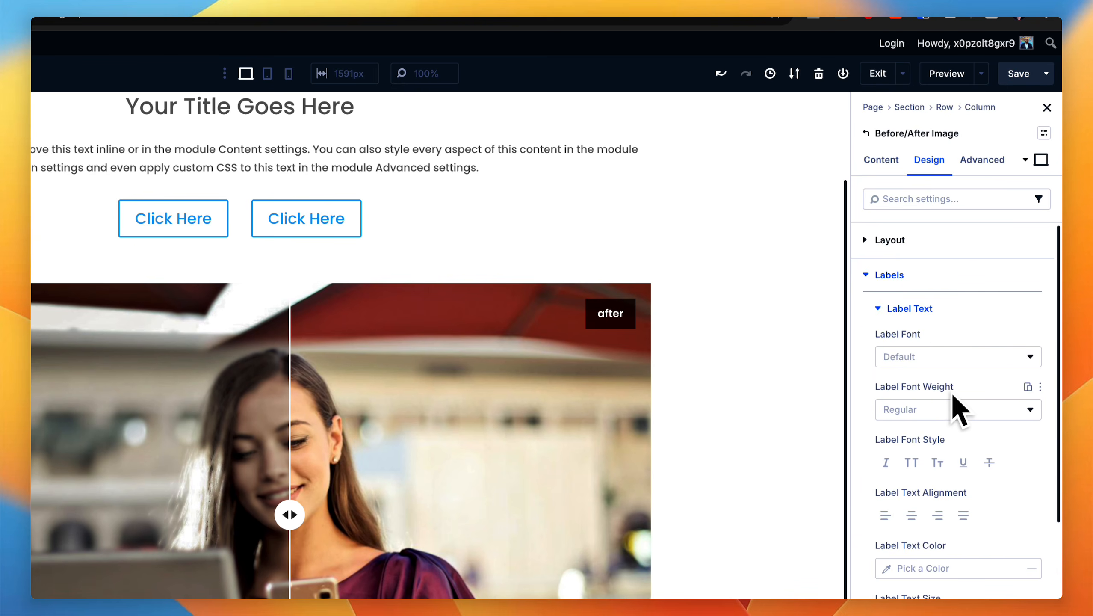
scroll(929, 449, down, 4)
click(912, 321)
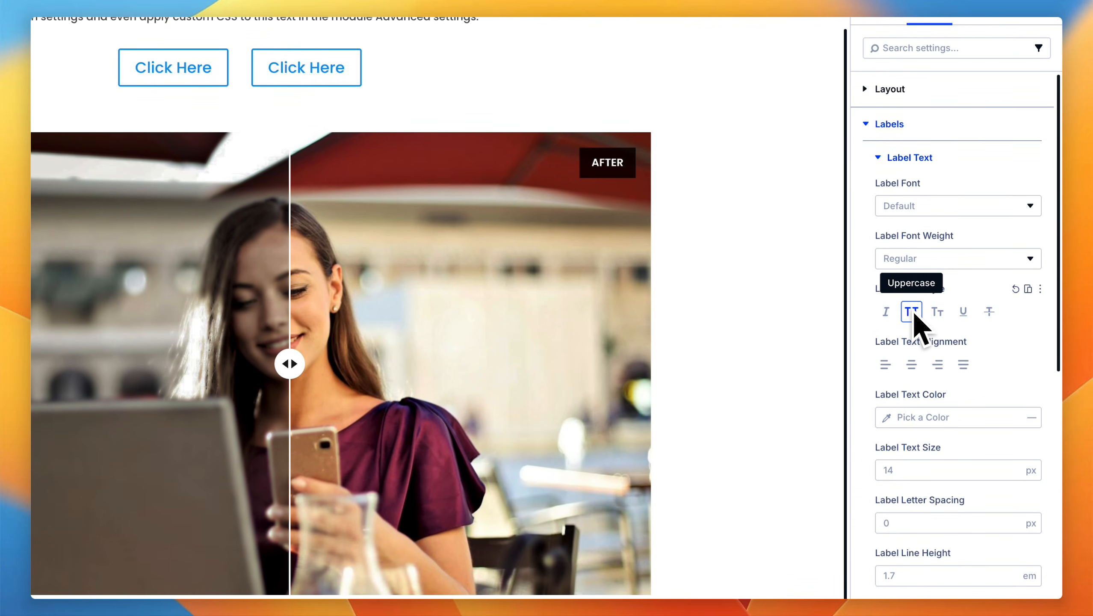
click(916, 315)
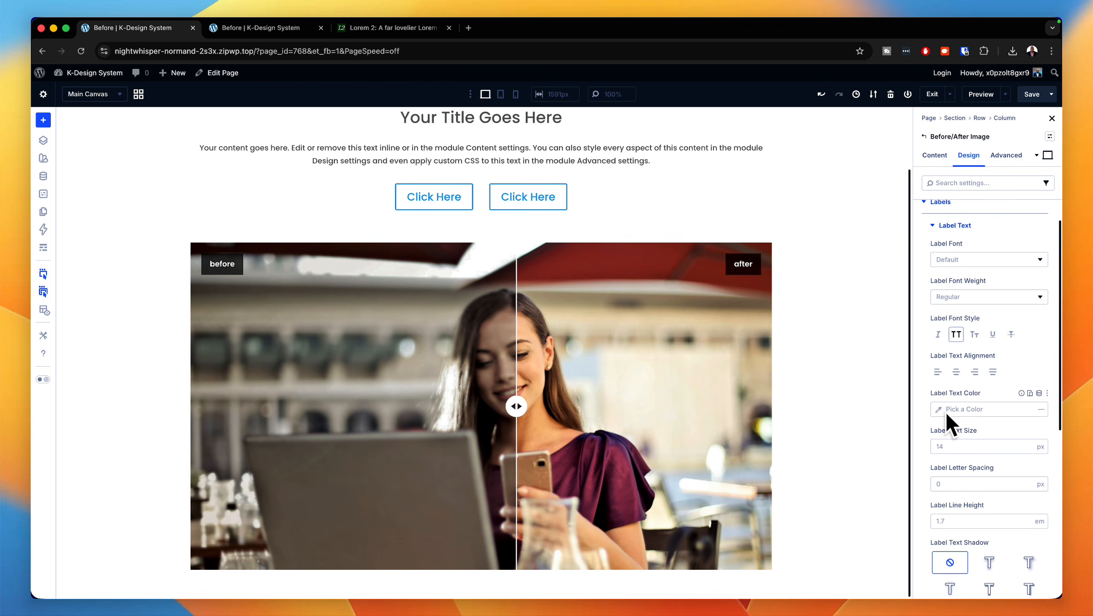
scroll(966, 406, up, 1)
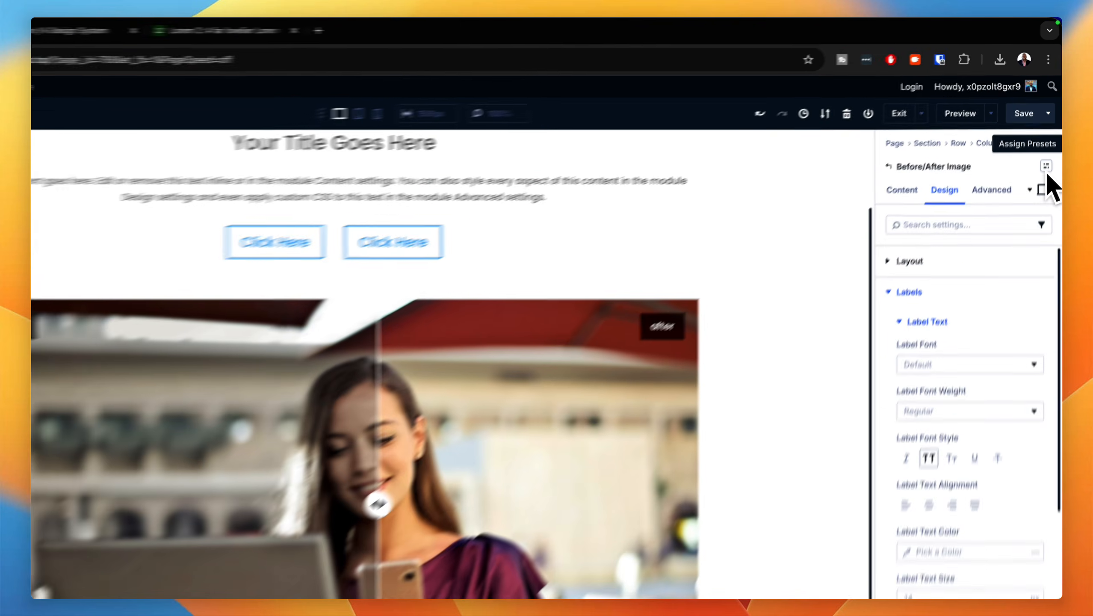
Apply the "k-before/after Image" preset to the Before/After Image module and set its label font style to uppercase
click(1050, 137)
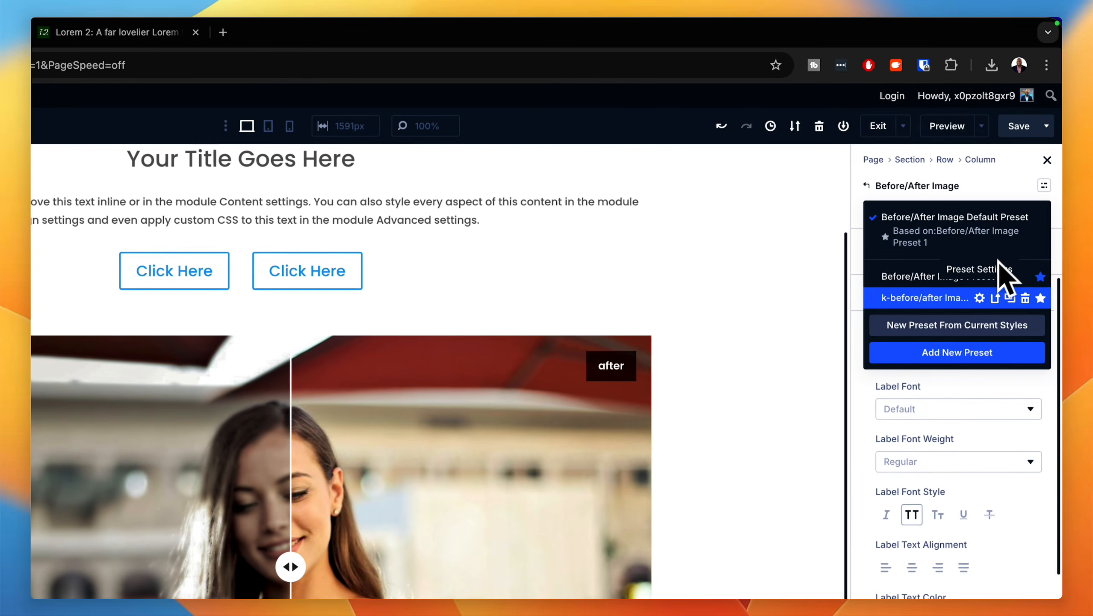
click(953, 297)
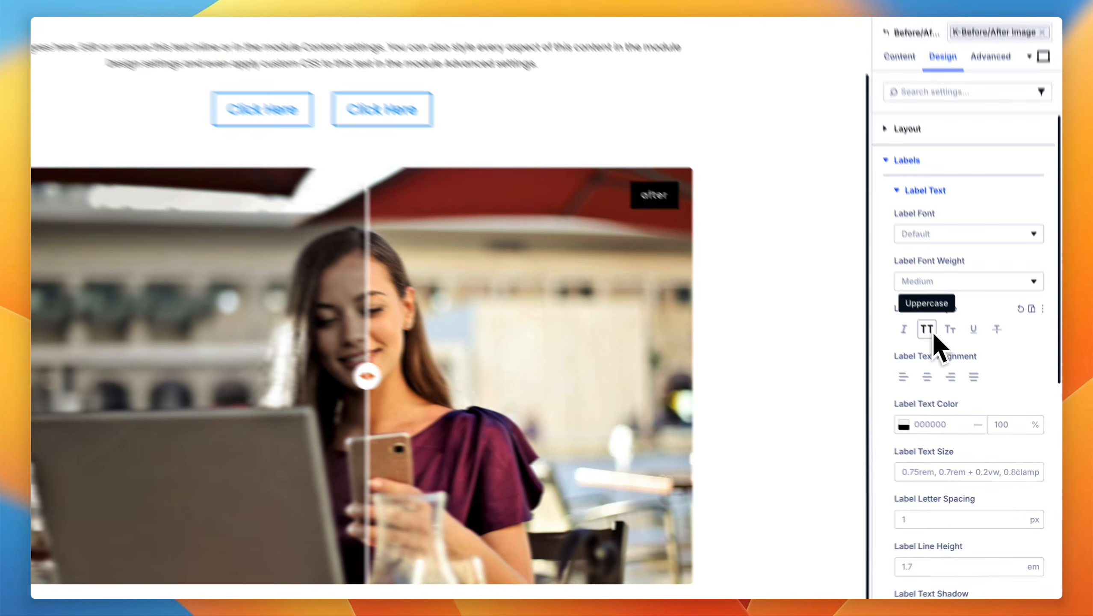
click(962, 373)
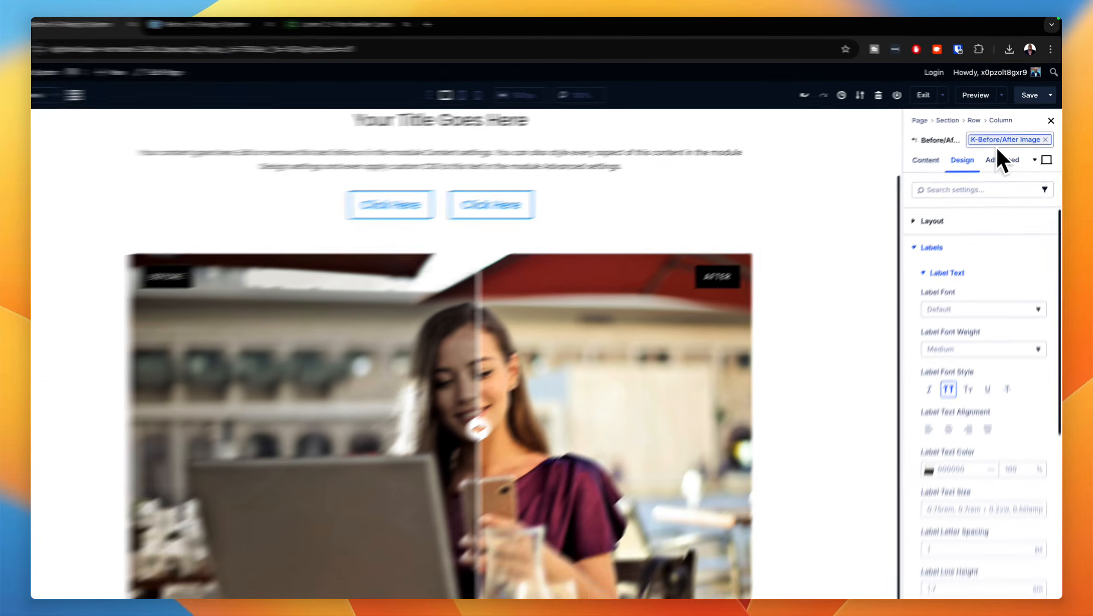
Update the "k-before/after Image" preset across the entire site with the module's current styles
click(1006, 137)
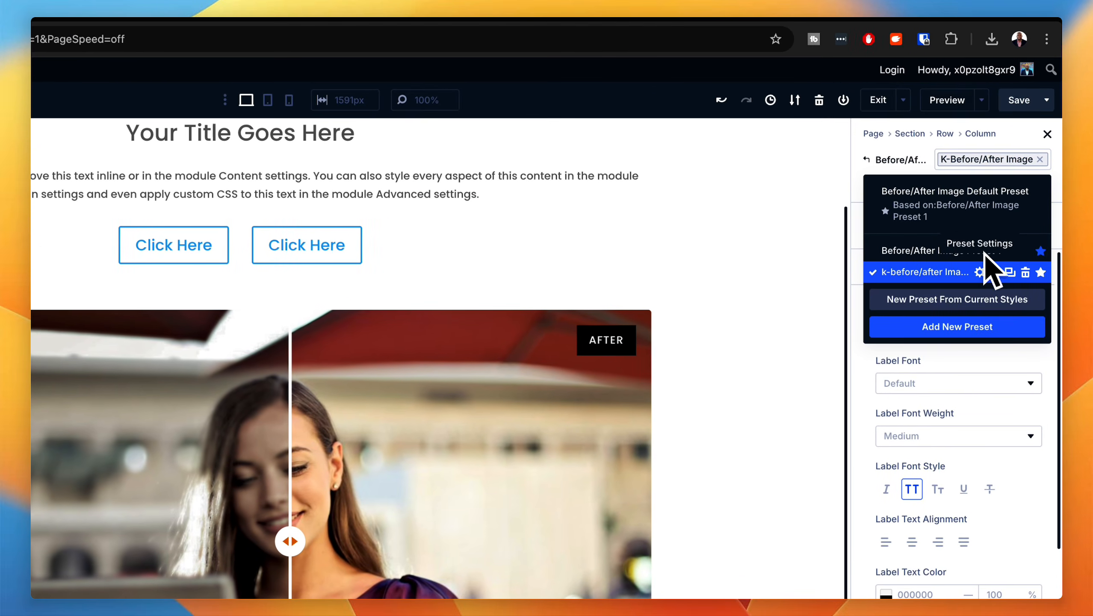
click(994, 271)
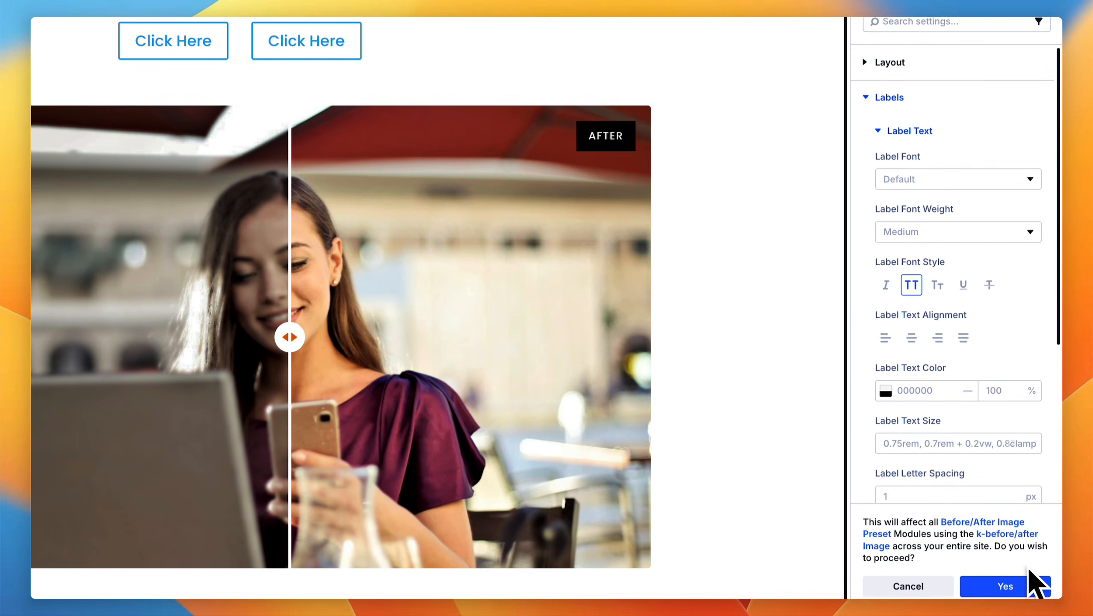
click(1032, 582)
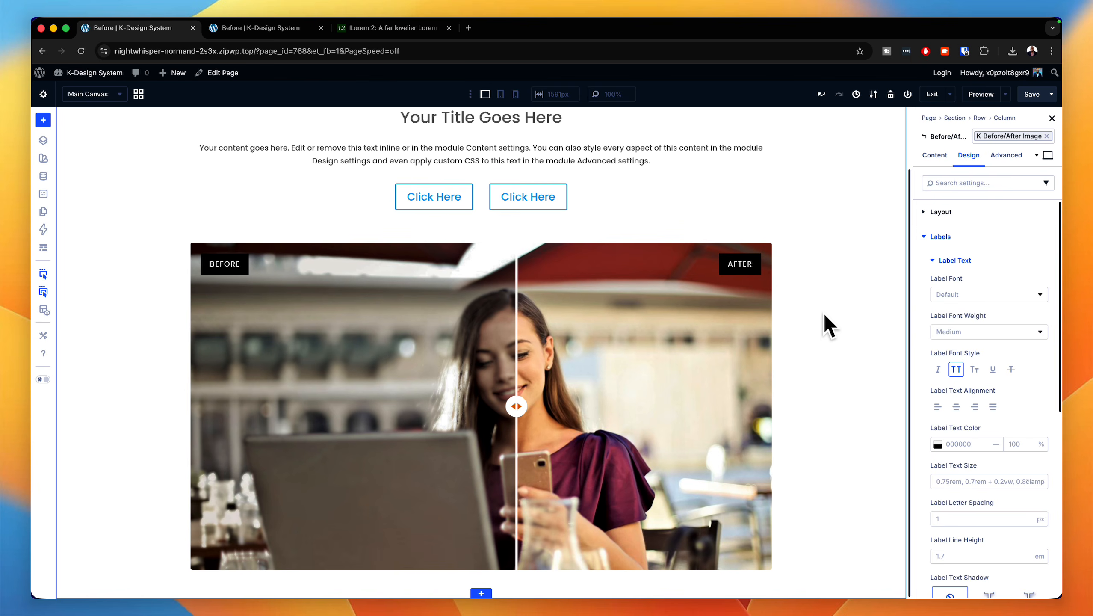
Apply the "primary button" preset to the first Click Here button and "primary button light" to the second
scroll(823, 312, up, 2)
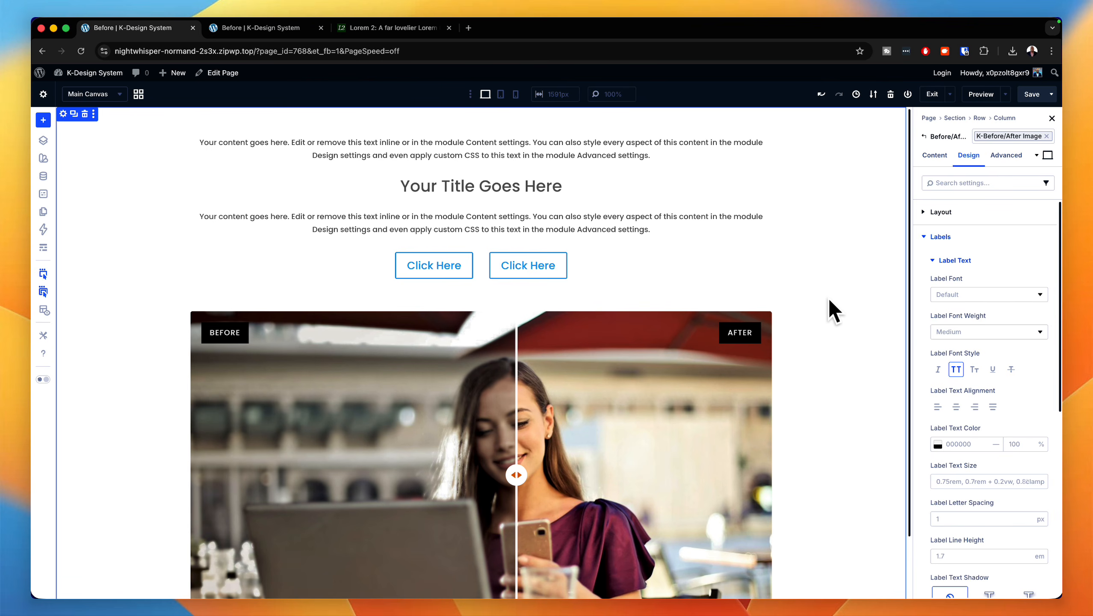
scroll(828, 297, down, 1)
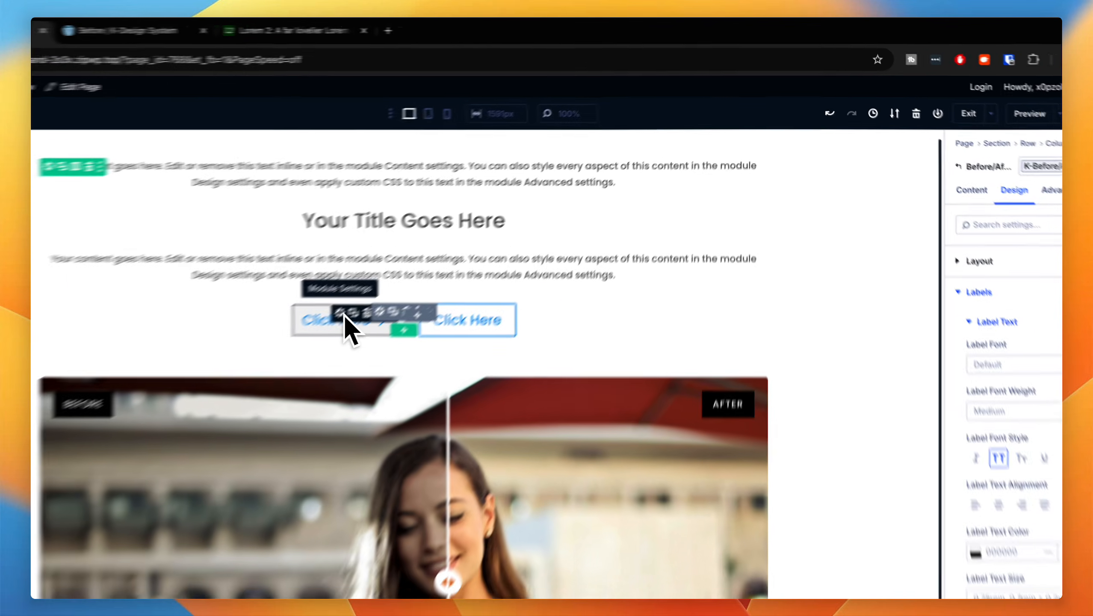
click(430, 253)
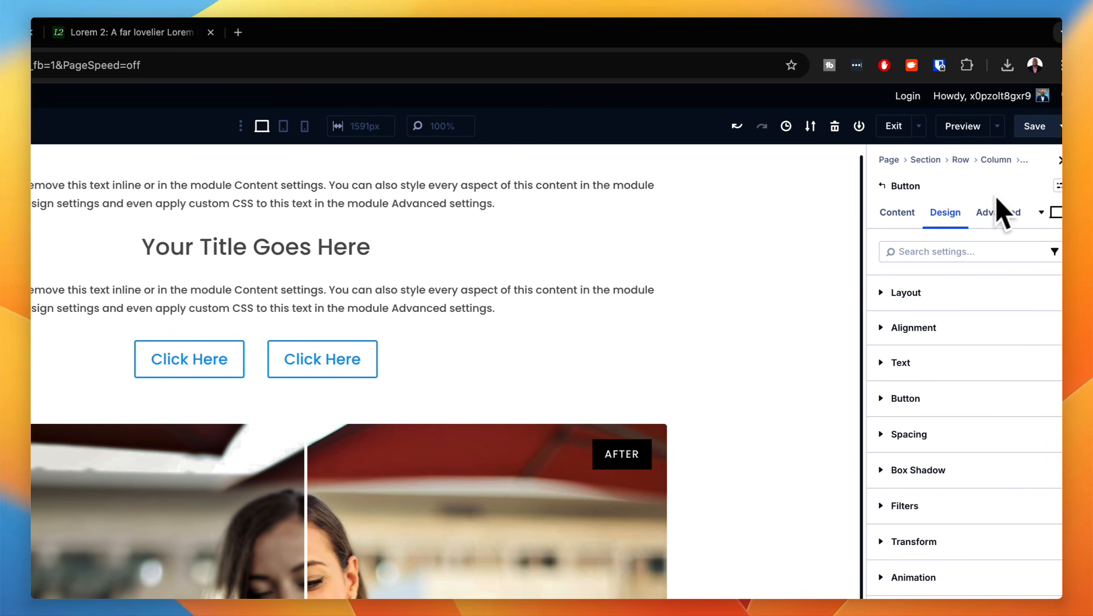
click(1058, 187)
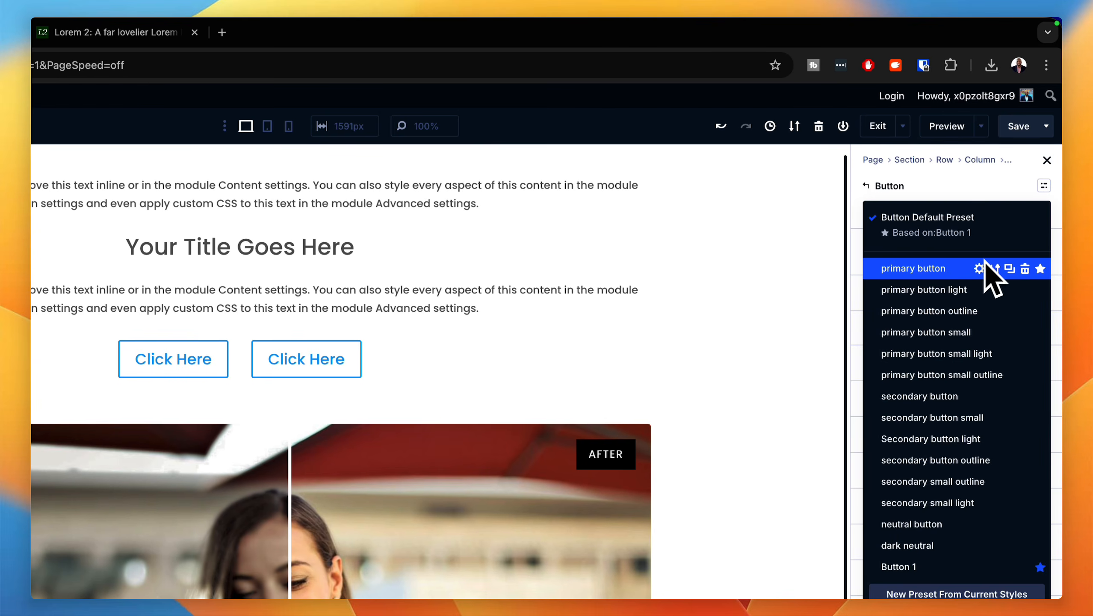
click(926, 268)
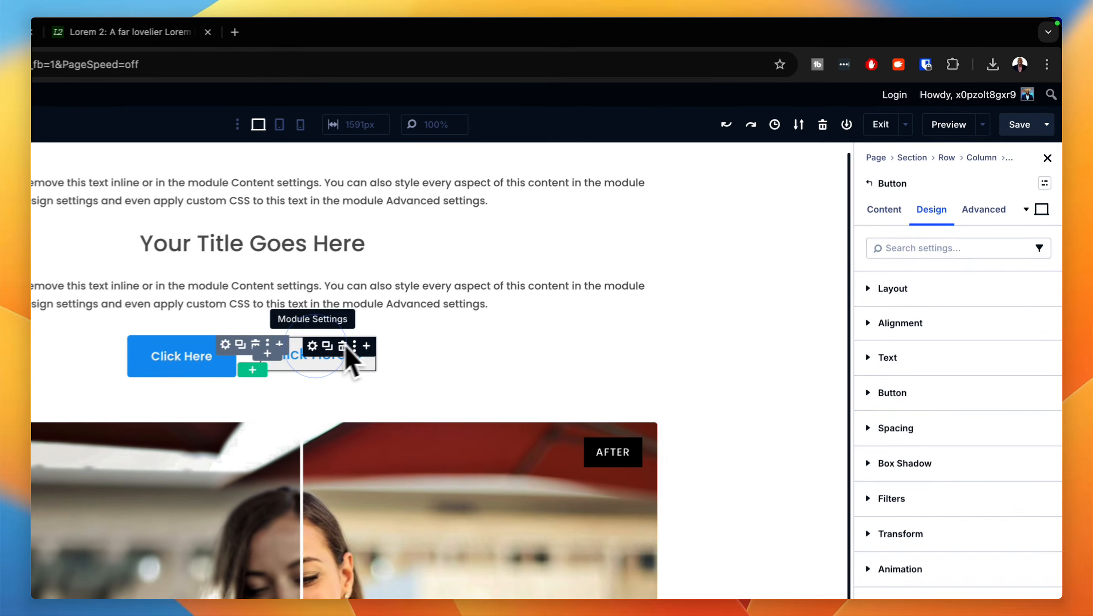
click(1047, 188)
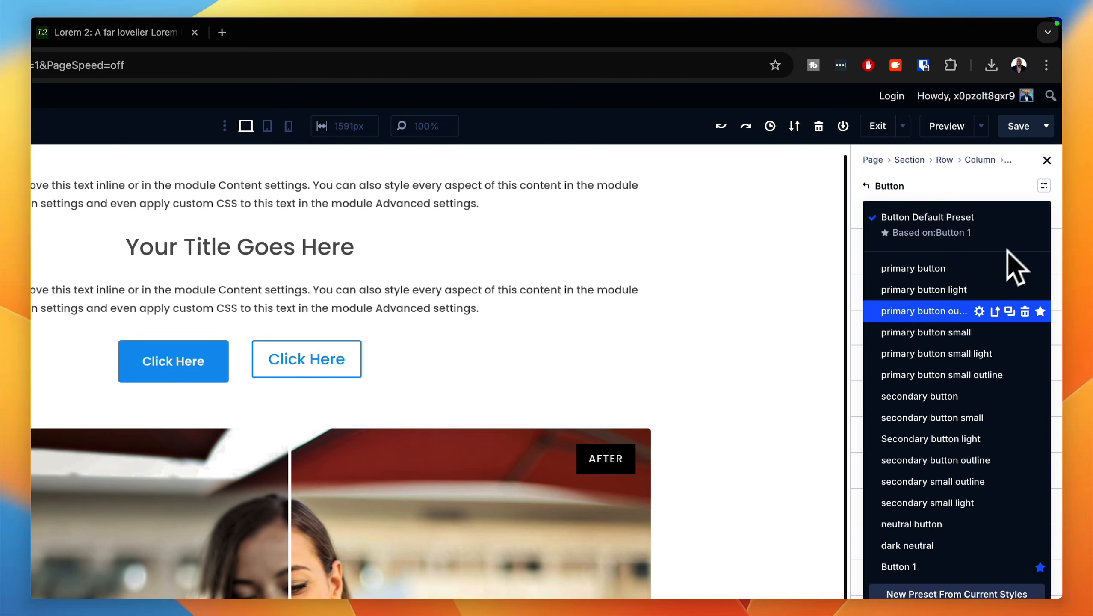
click(948, 290)
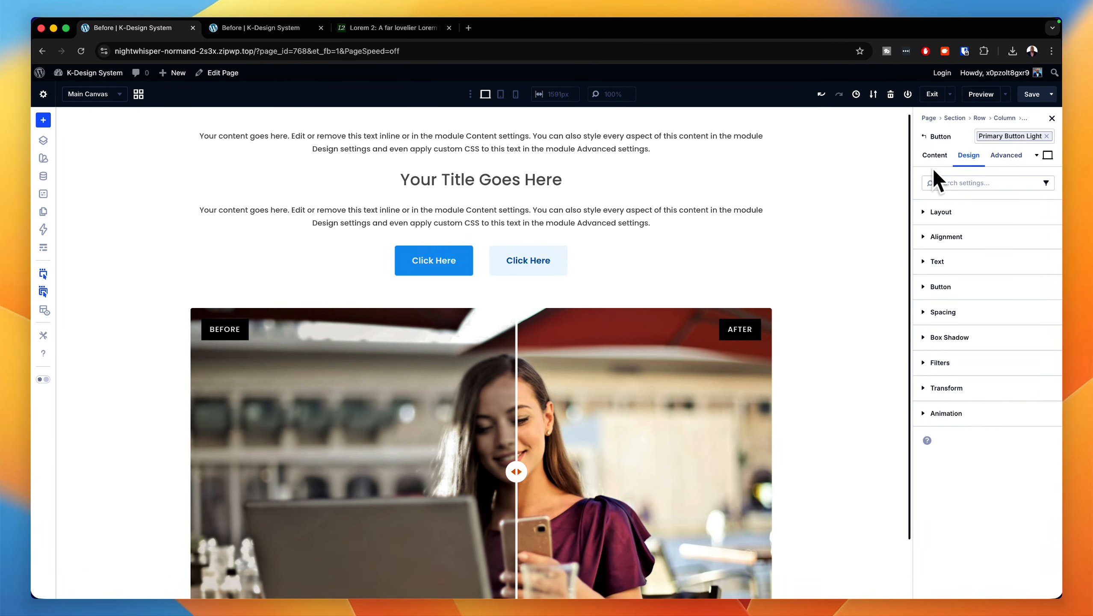
Change the light-styled second button's text to "Try Now"
click(934, 156)
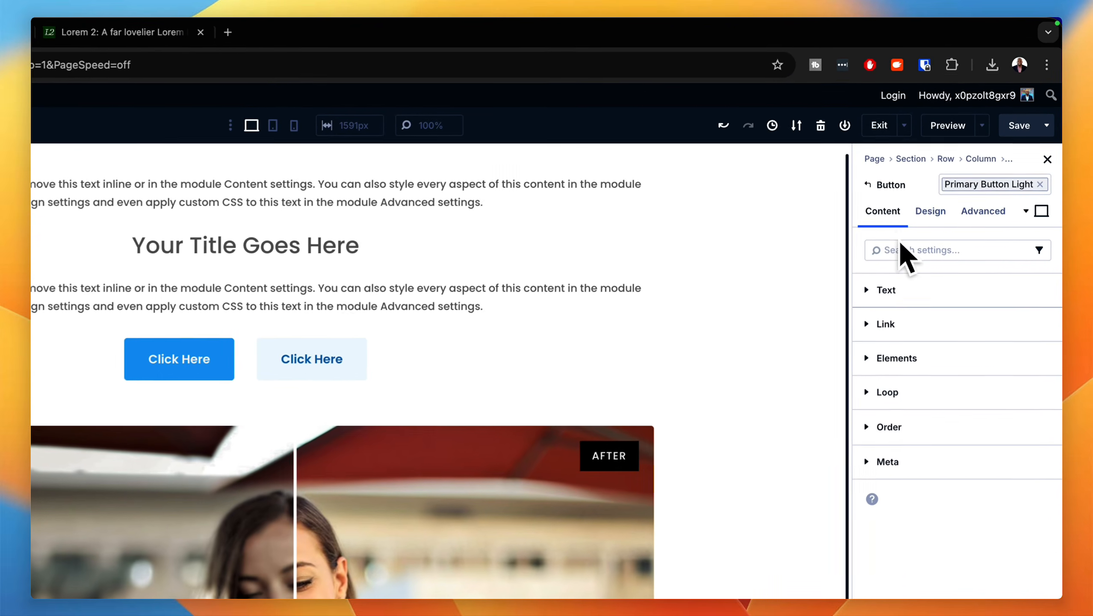
click(887, 290)
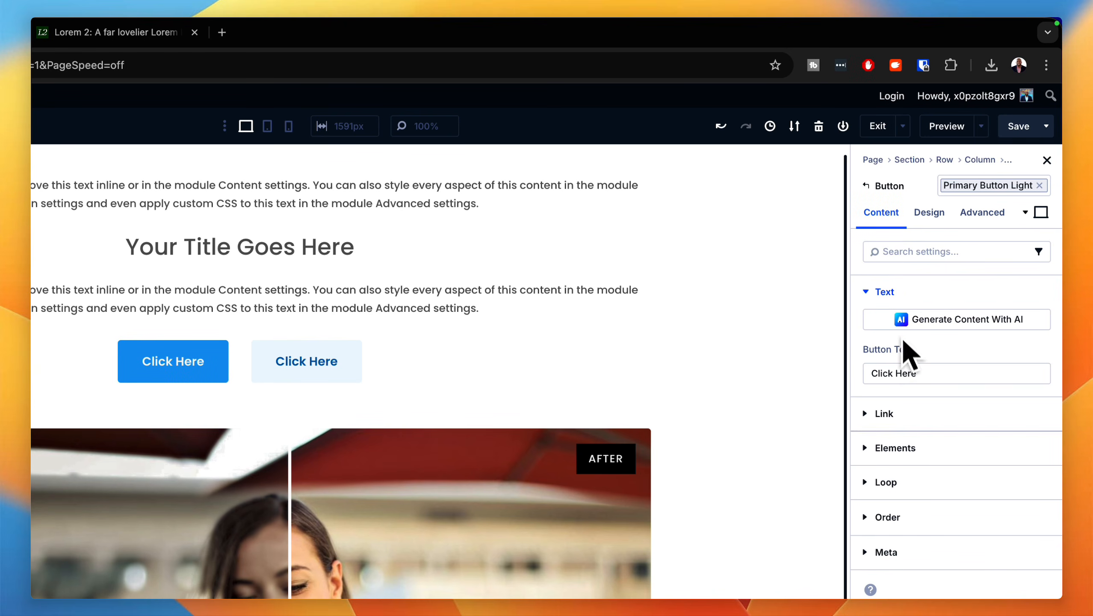
click(933, 371)
triple_click(935, 373)
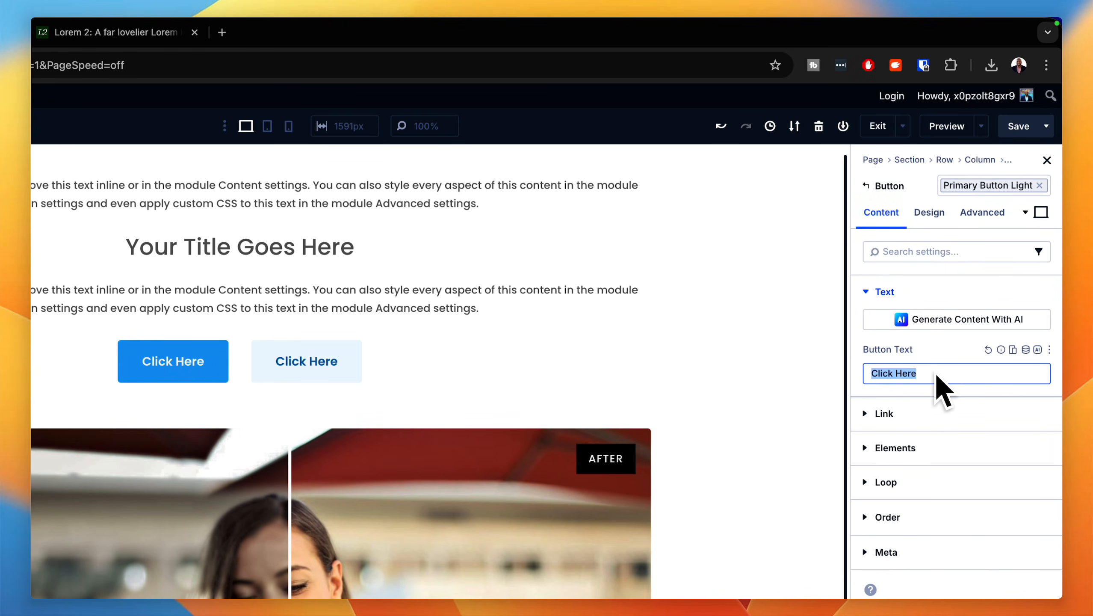
text(Try Now)
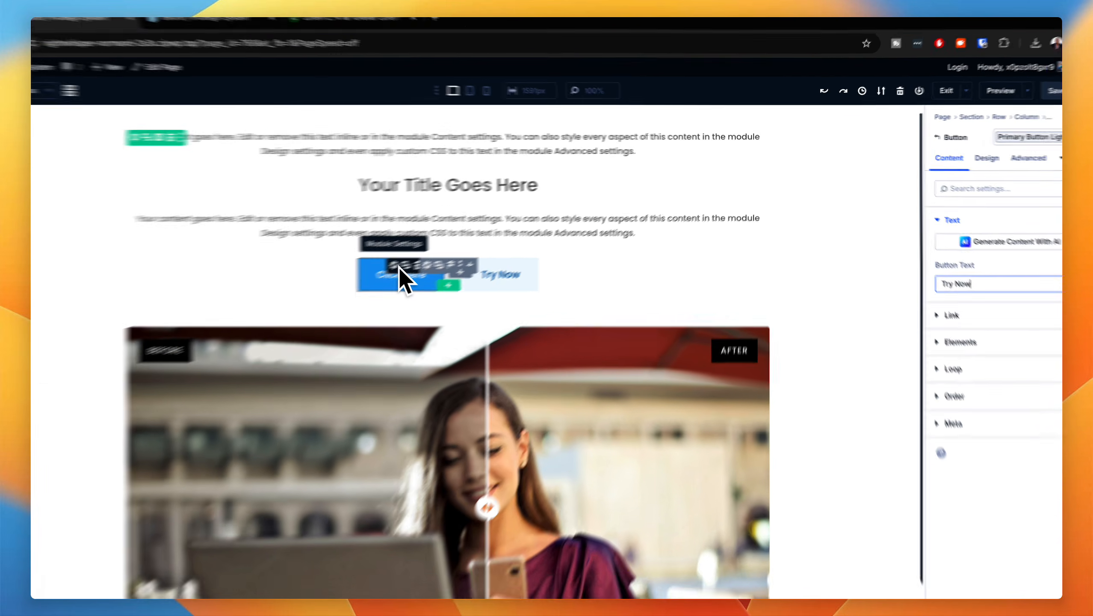
Change the text of the blue primary button to "Buy Now"
click(398, 266)
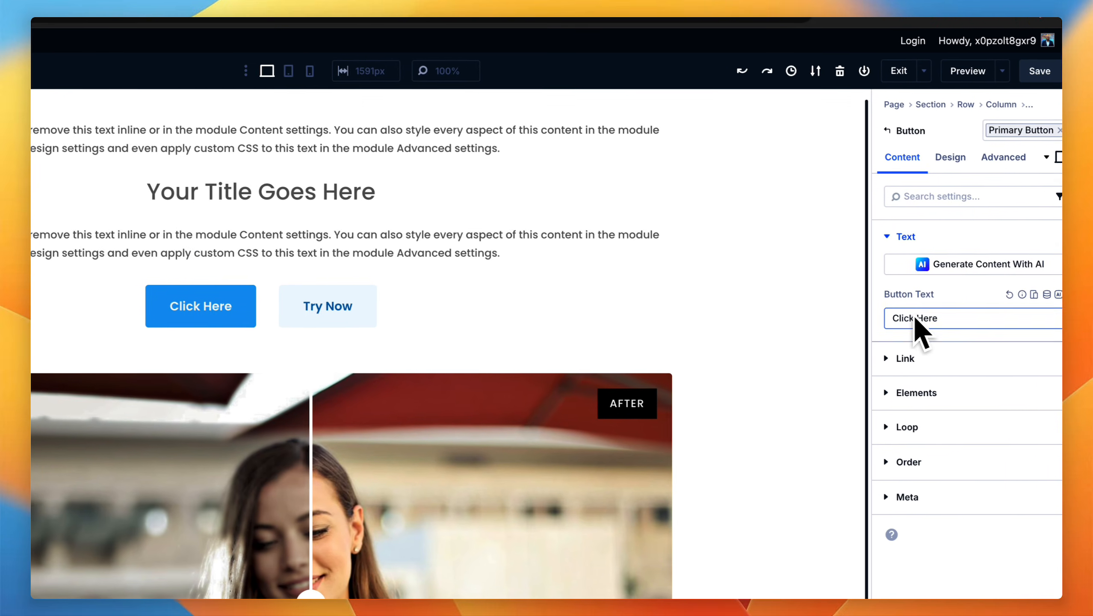
triple_click(926, 316)
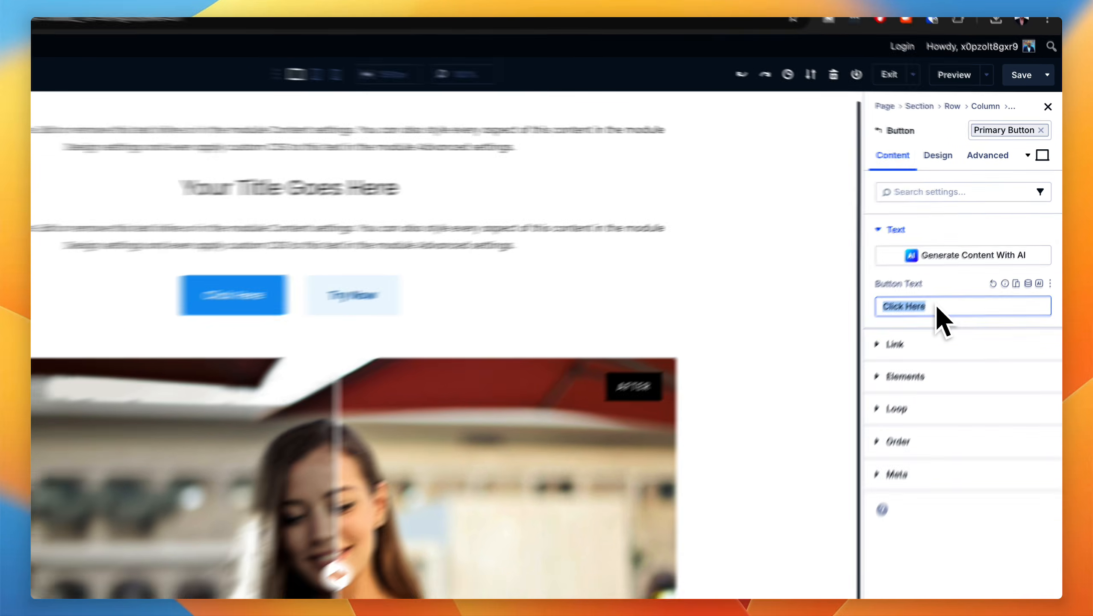
text(Buy Now)
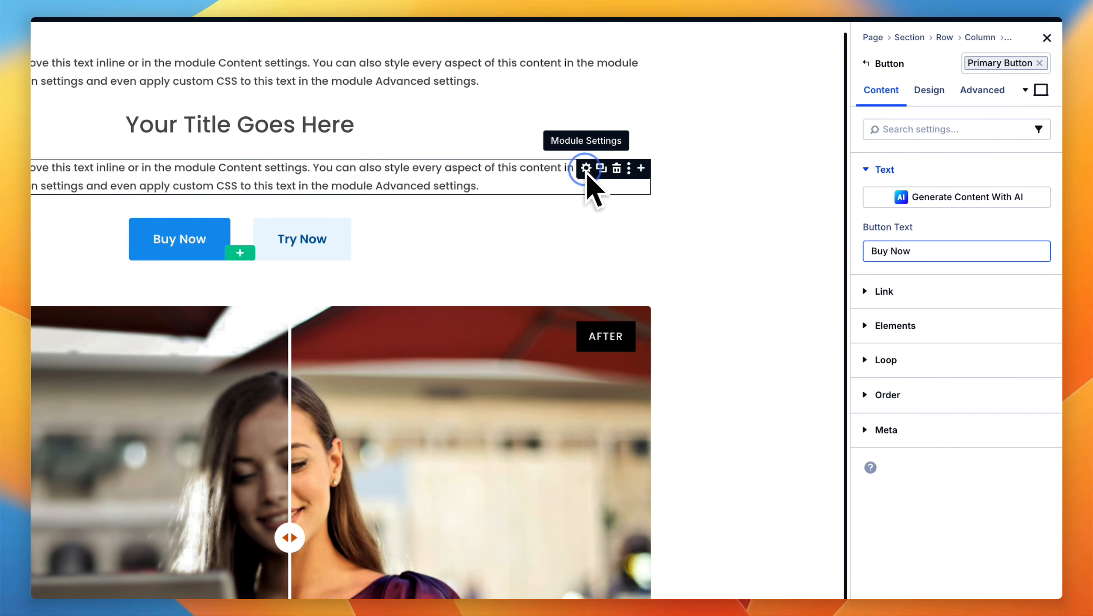
Replace the body text below the heading with "Praesent dapibus neque id cursus faucibus tortor neque egestas auguae eu vulputate magna eros eu erat."
click(586, 172)
click(986, 477)
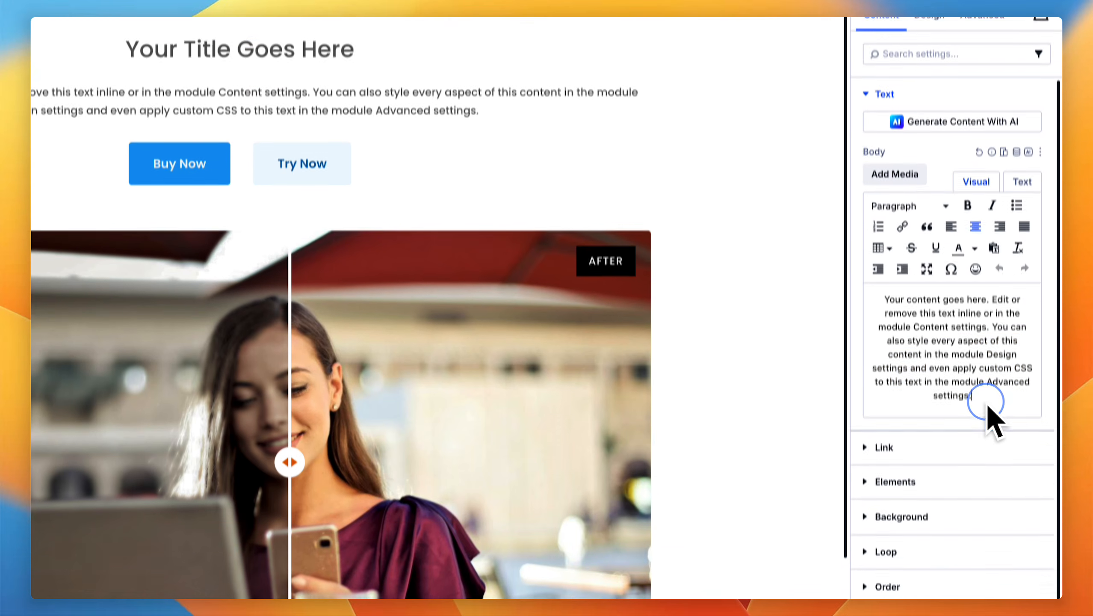
drag(985, 395, 883, 276)
text(Praesent dapibus neque id cursus faucibus tortor neque egestas auguae eu vulputate magna eros eu erat.)
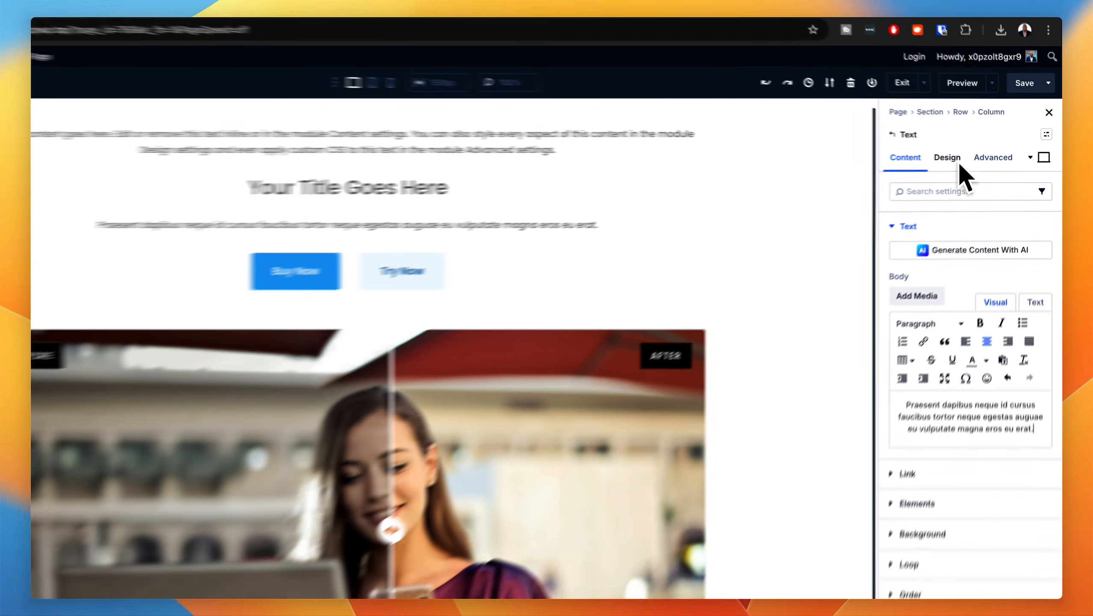
Apply the "k-text large" preset to the text module below the heading
click(968, 155)
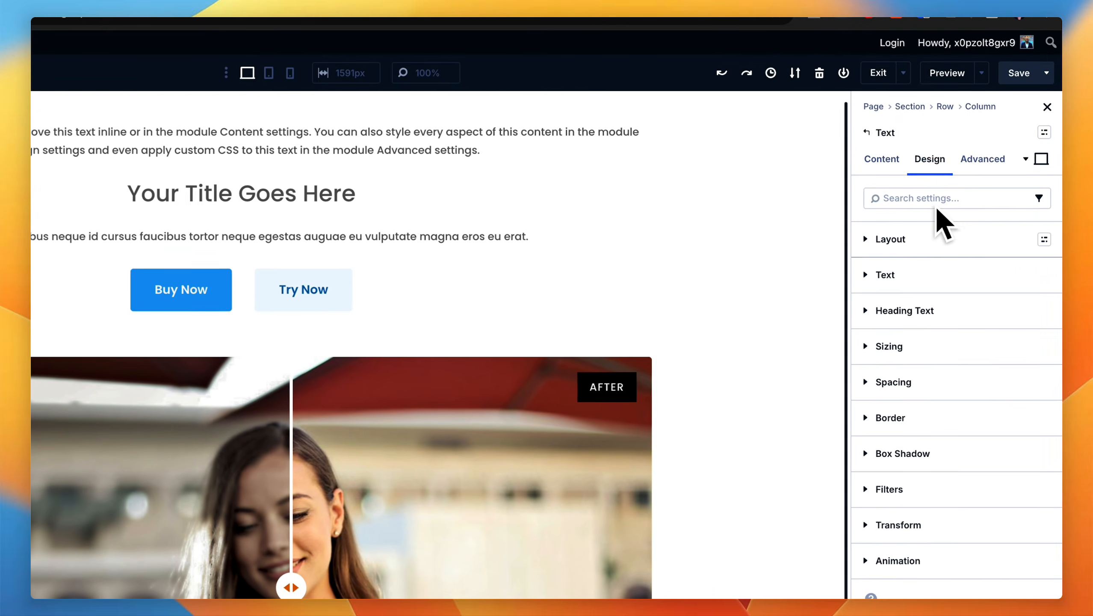
click(905, 278)
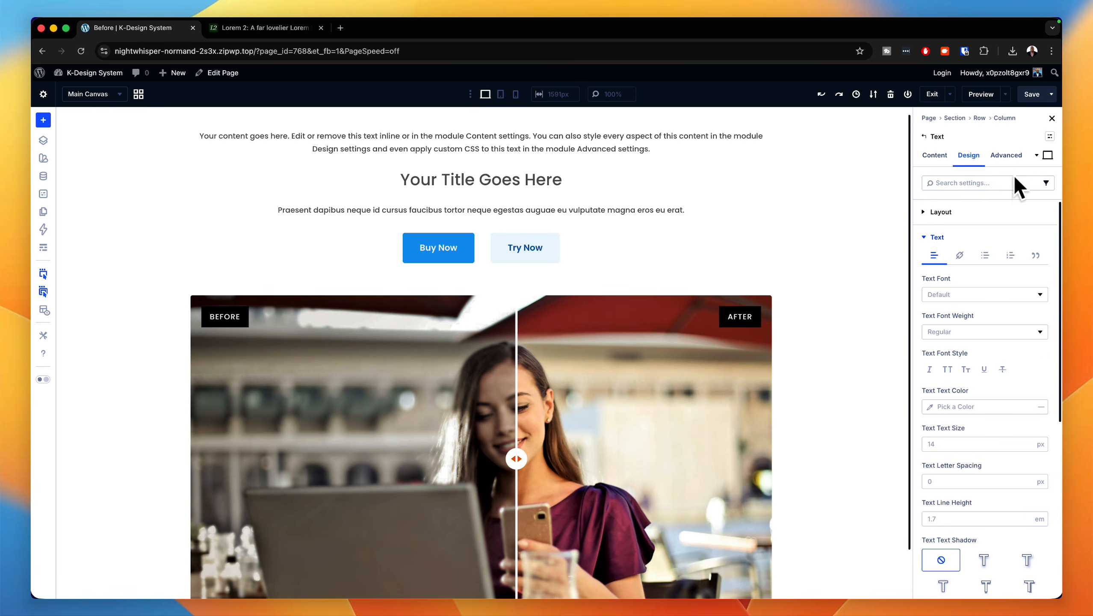
click(1049, 137)
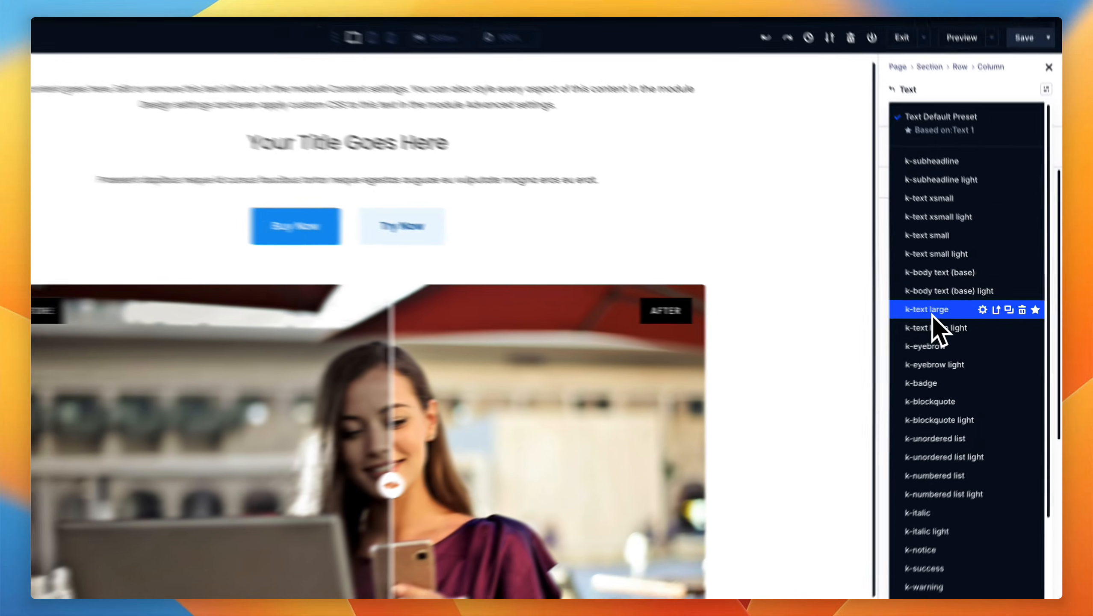
click(953, 317)
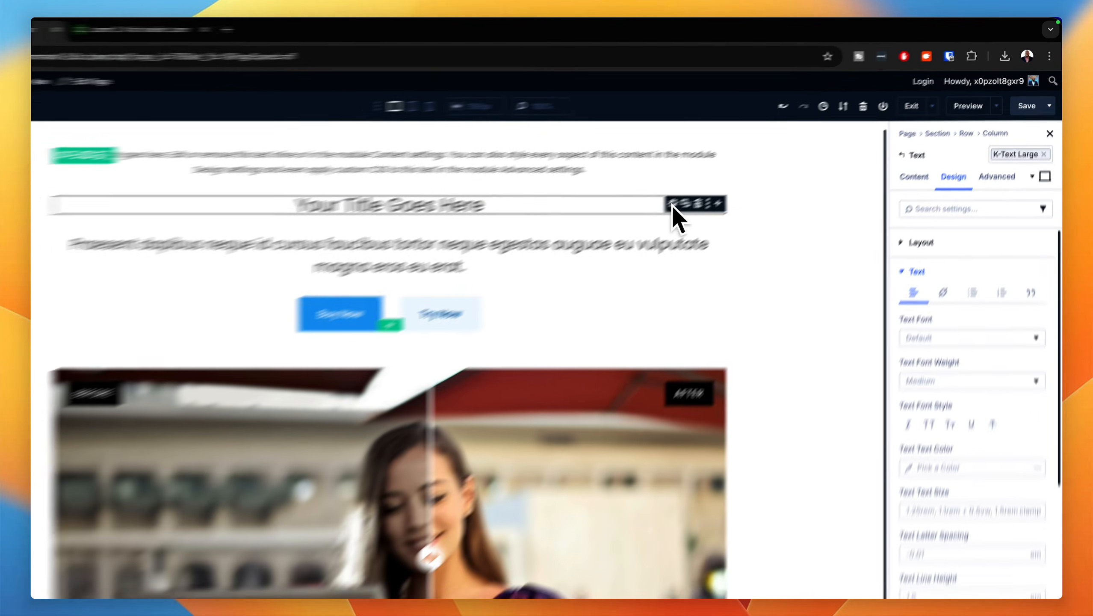
Try the "k-display medium" preset on the Heading module, then remove it
click(726, 177)
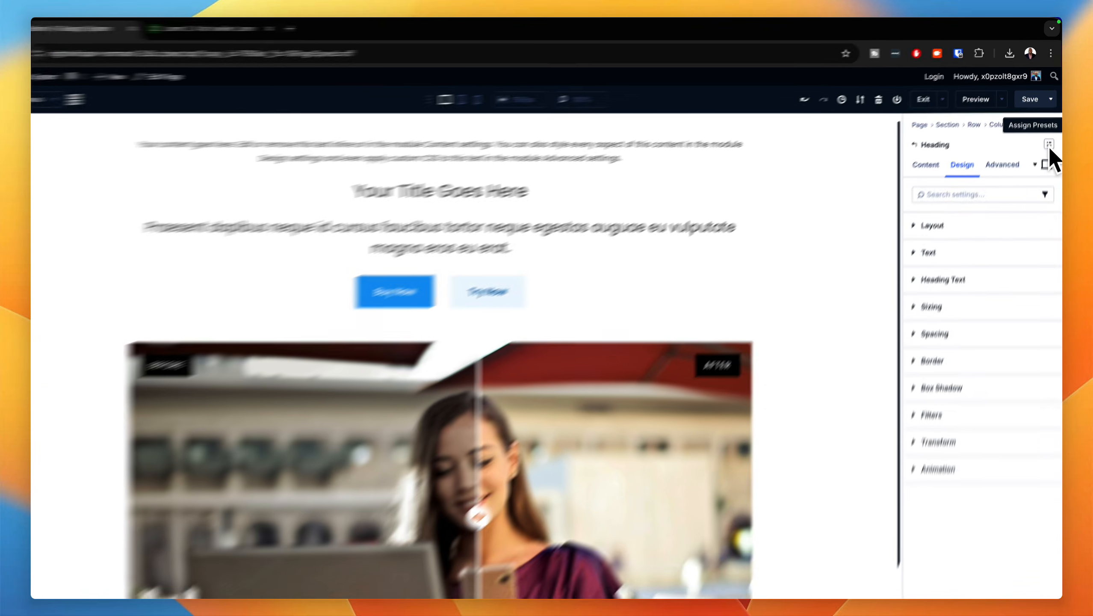
click(1050, 137)
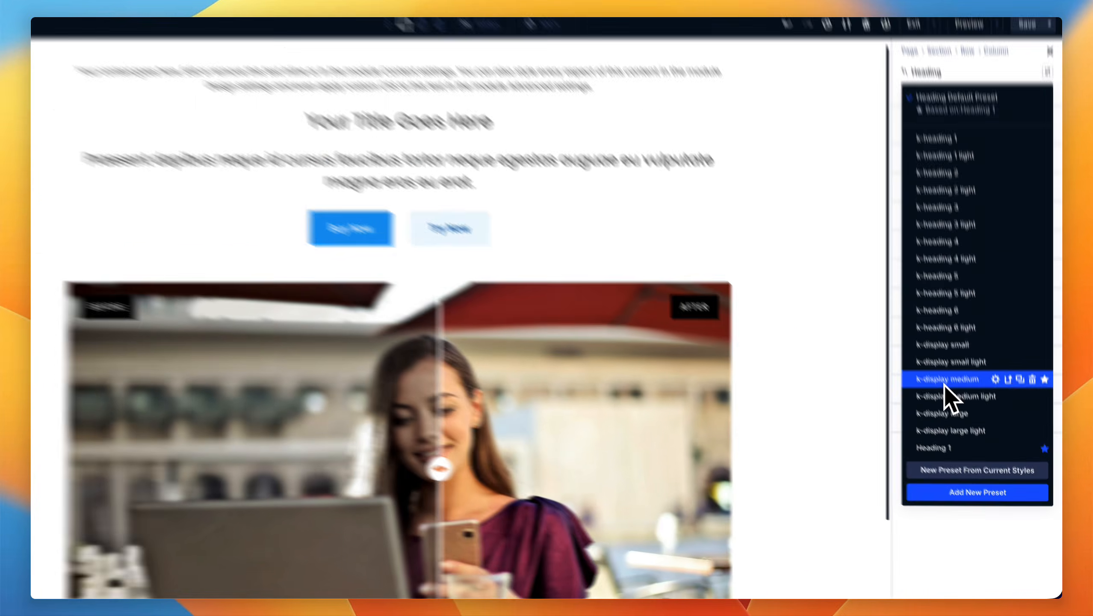
click(962, 406)
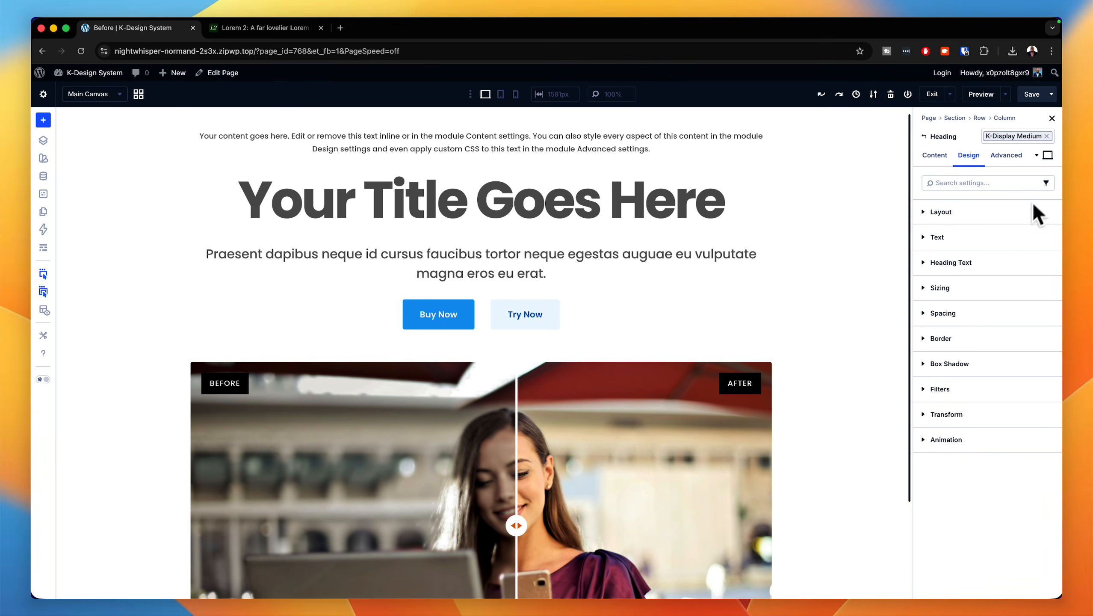
click(1047, 136)
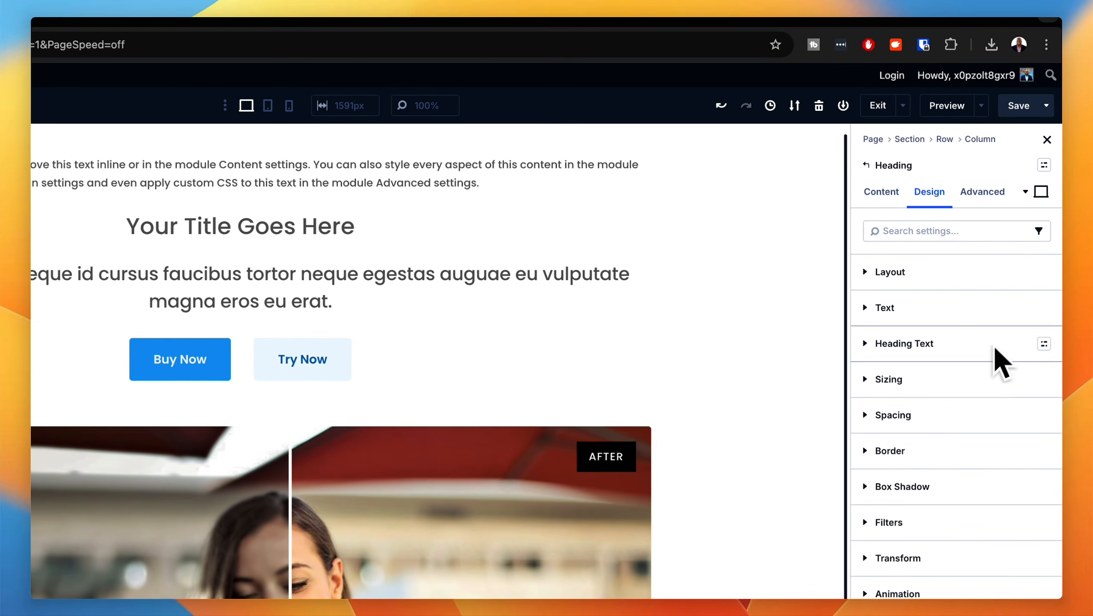
Apply the "k-display small" preset to the Heading module and change its text to "Lorem ipsum dolor"
click(1044, 165)
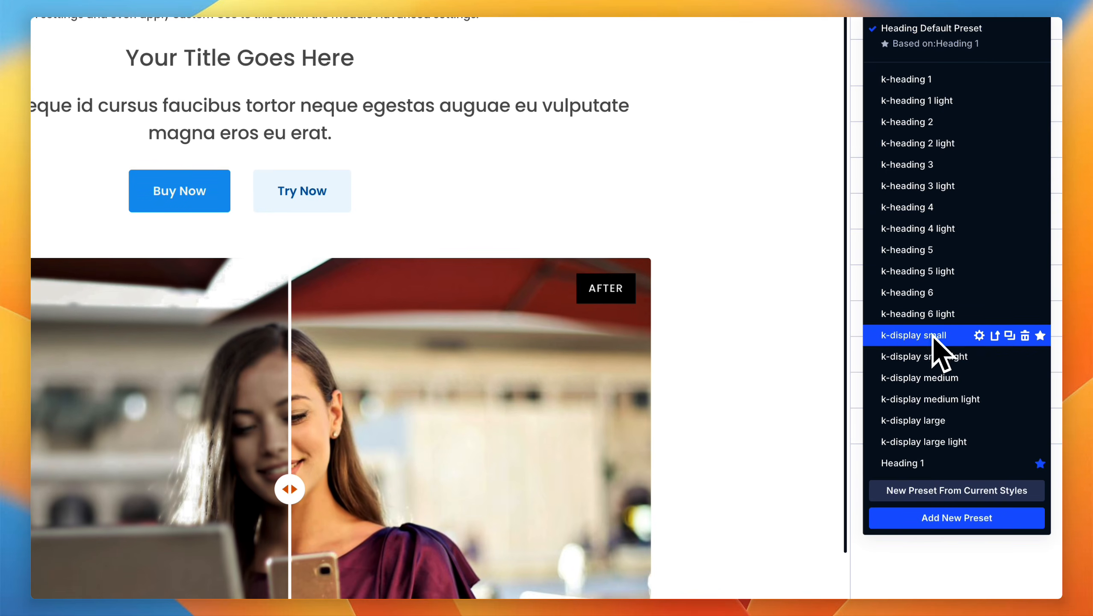
click(934, 469)
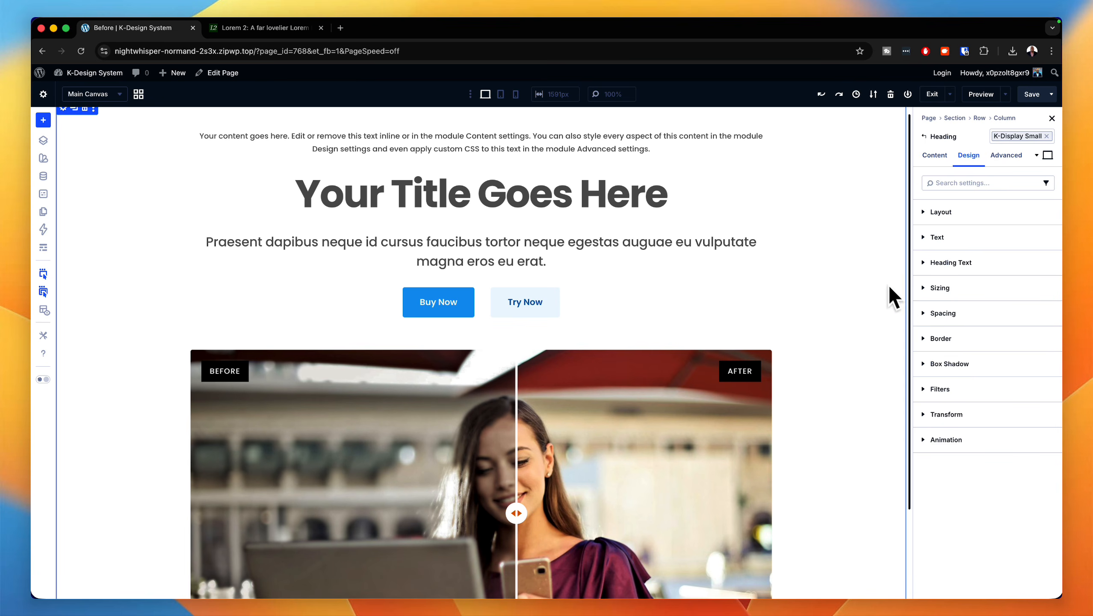
click(934, 155)
triple_click(994, 268)
text(Lorem ipsum dolor)
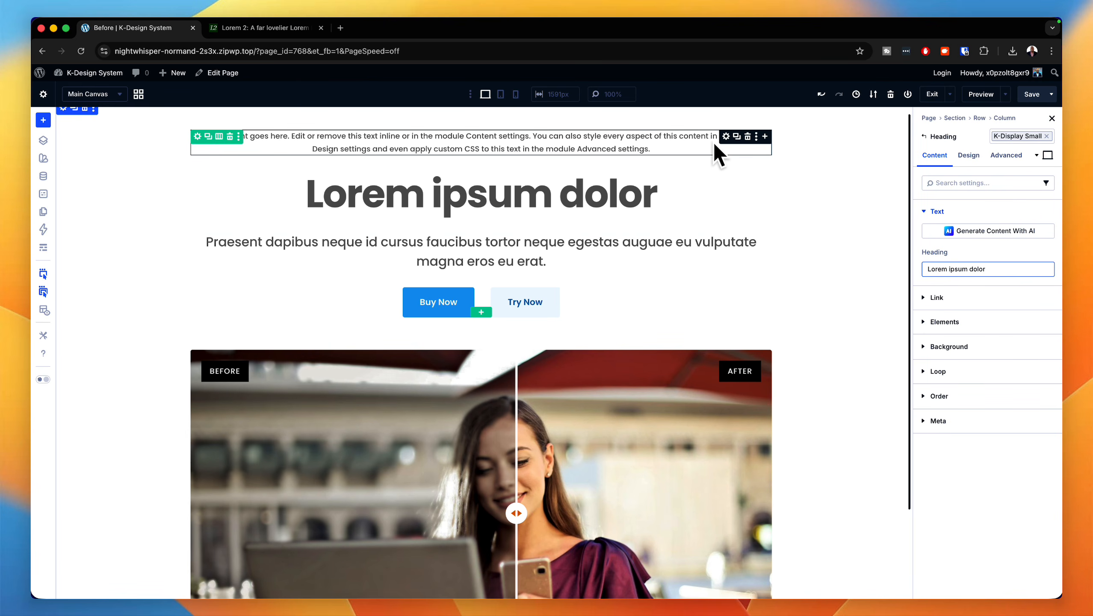
Replace the placeholder body of the text module above the heading with "New Divi 5 Module"
click(726, 136)
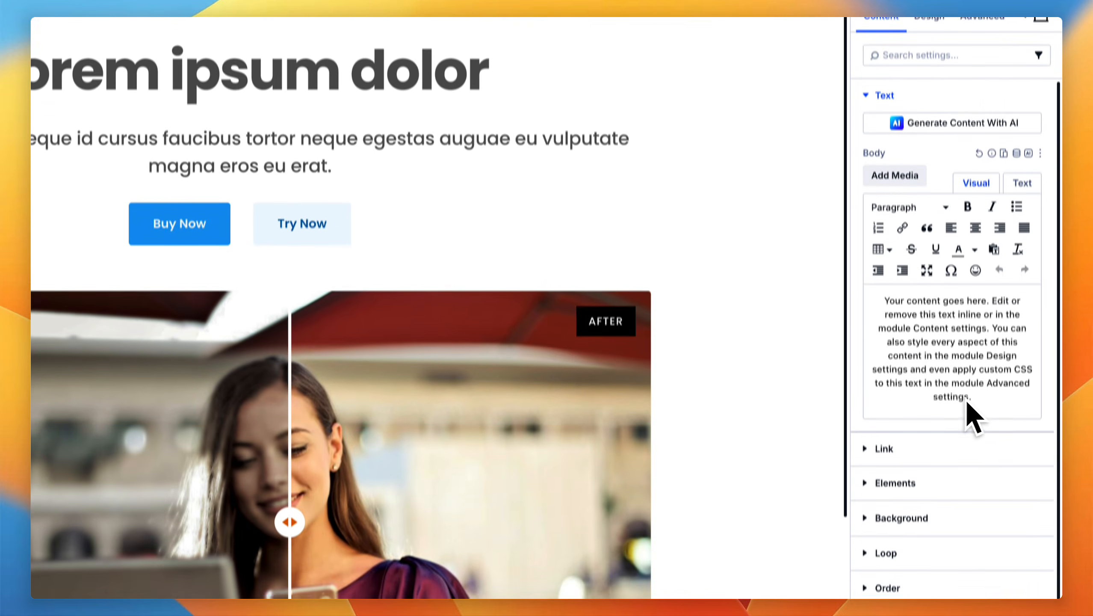
drag(969, 584, 885, 482)
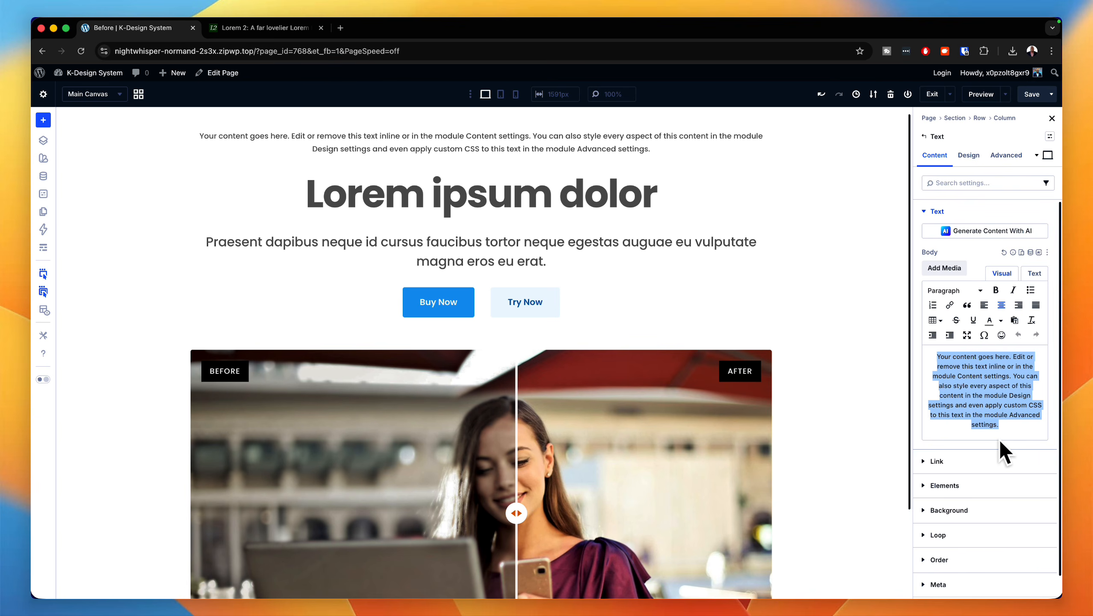
text(New Divi 5 Module)
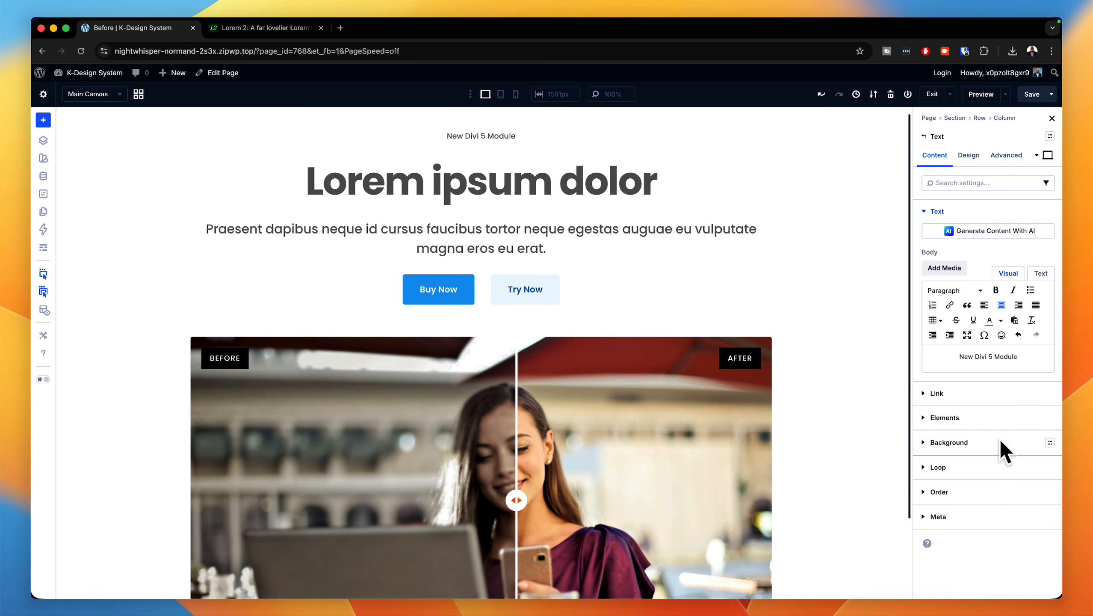
Try the "k-eyebrow" preset on the "New Divi 5 Module" text above the heading
click(1051, 138)
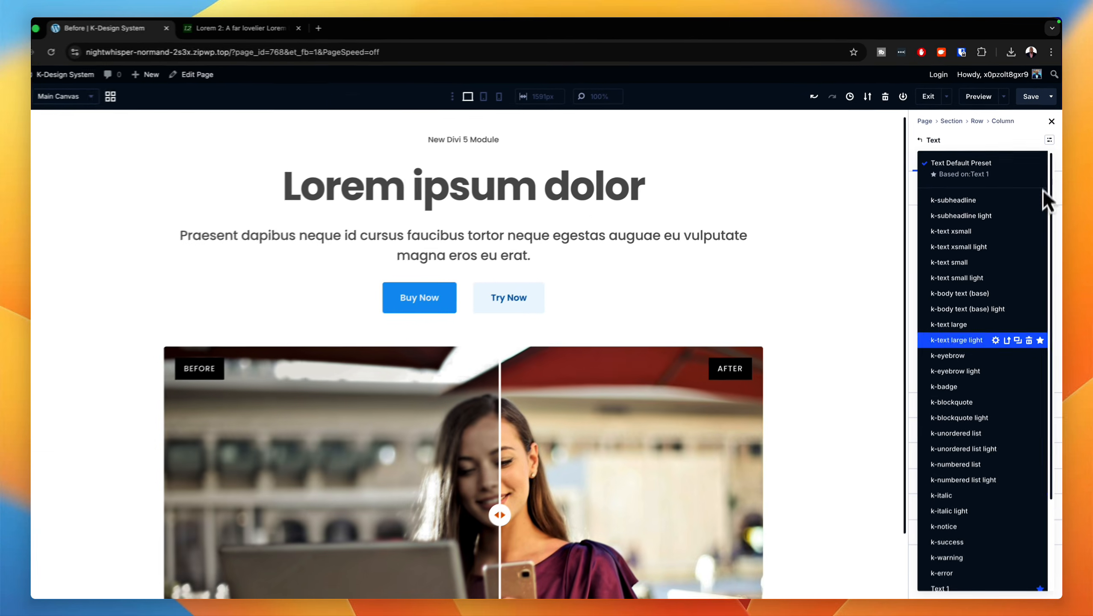
scroll(998, 534, down, 2)
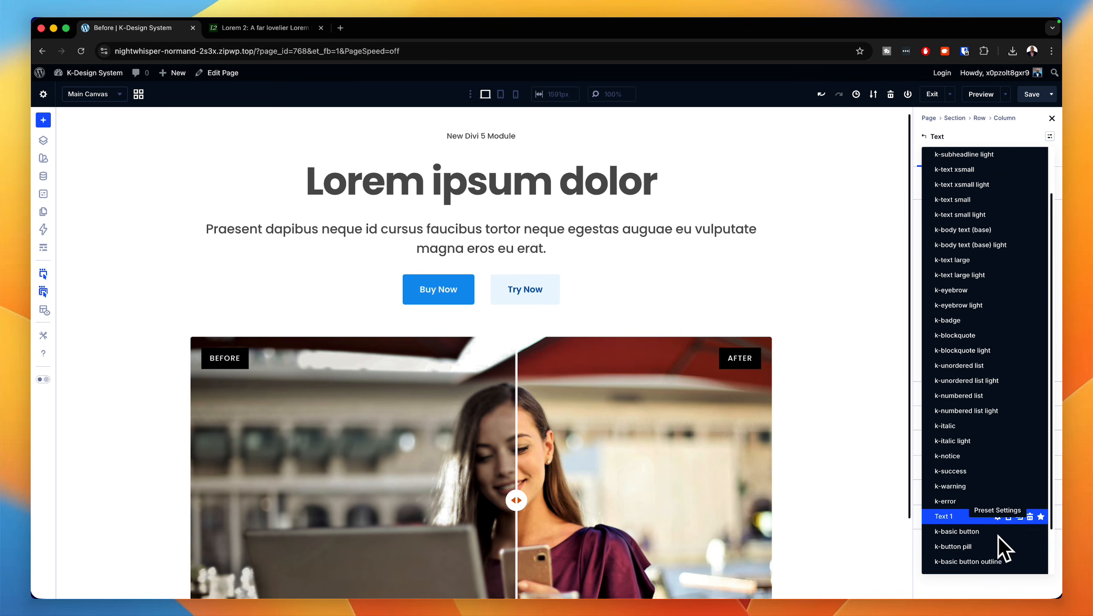
scroll(997, 535, down, 3)
click(997, 540)
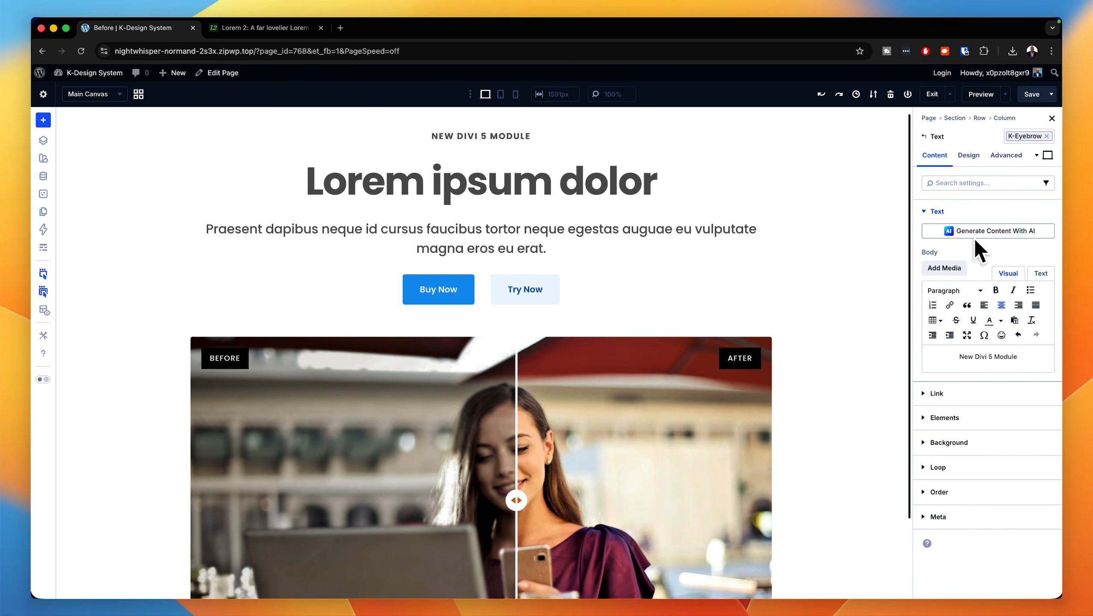
Apply the "k-badge" preset to the "New Divi 5 Module" text above the heading
click(1035, 138)
scroll(974, 298, down, 3)
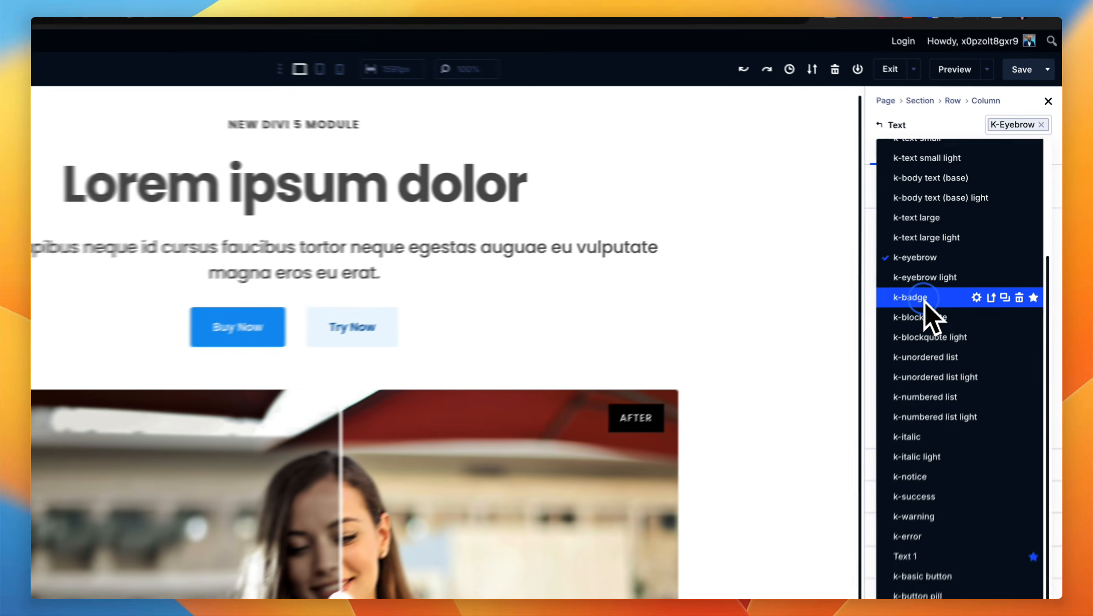
click(957, 268)
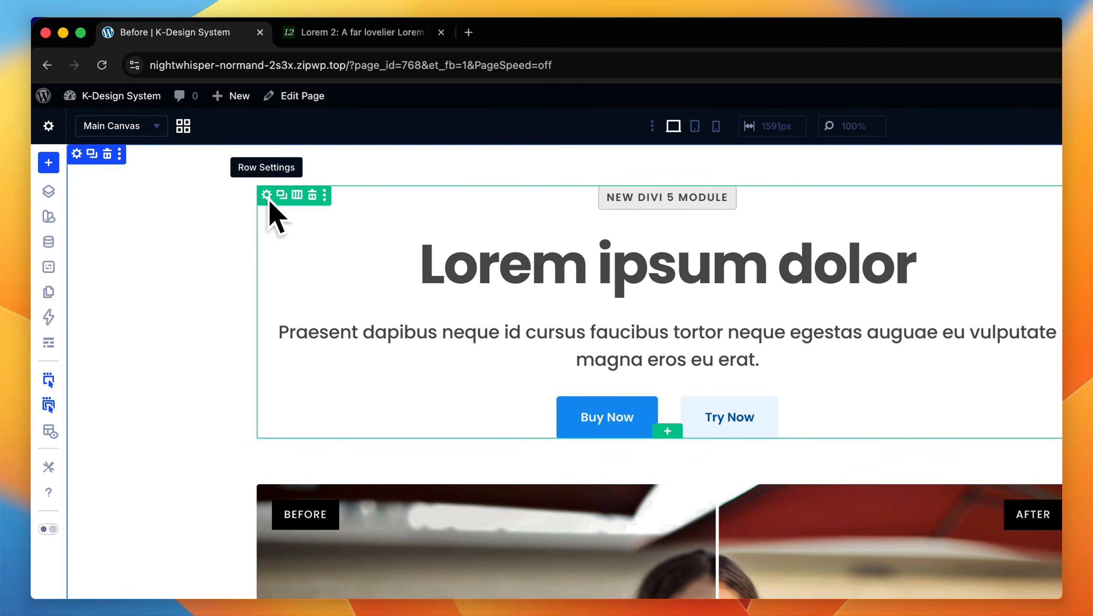
Apply the "wide text row" preset to the row containing the badge, heading, text and buttons
click(267, 196)
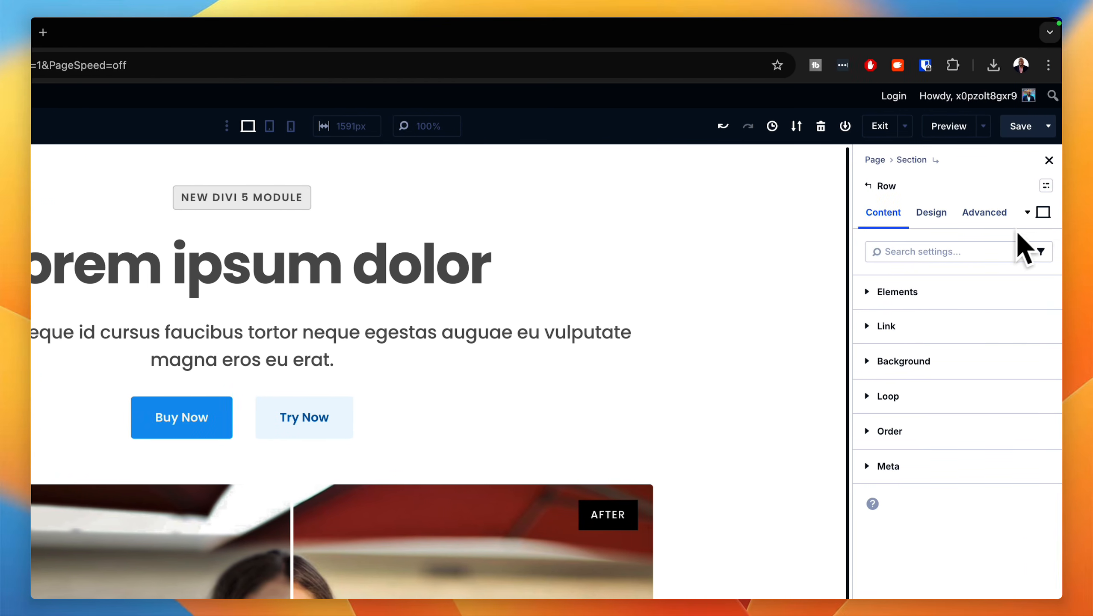
click(1045, 186)
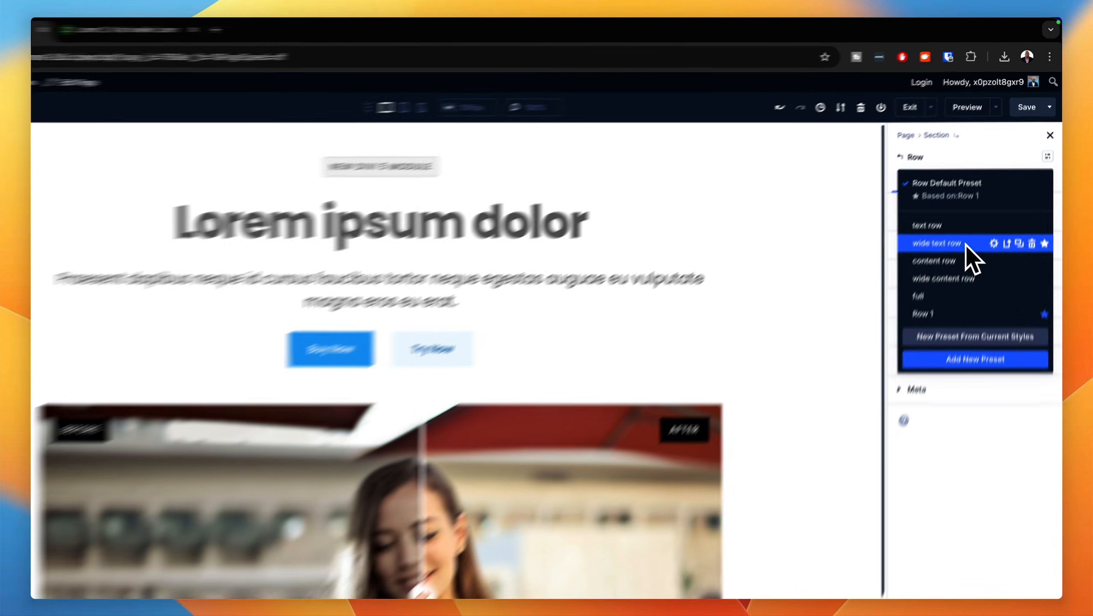
click(979, 212)
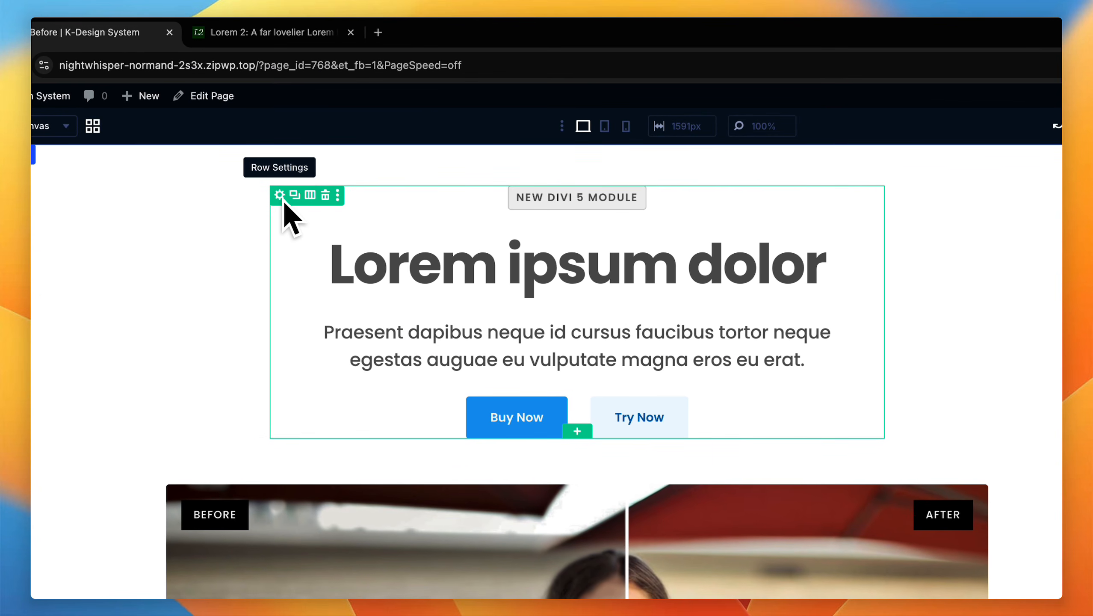
Apply the "gap 0" layout preset to the column holding the badge, heading, text and buttons
click(282, 199)
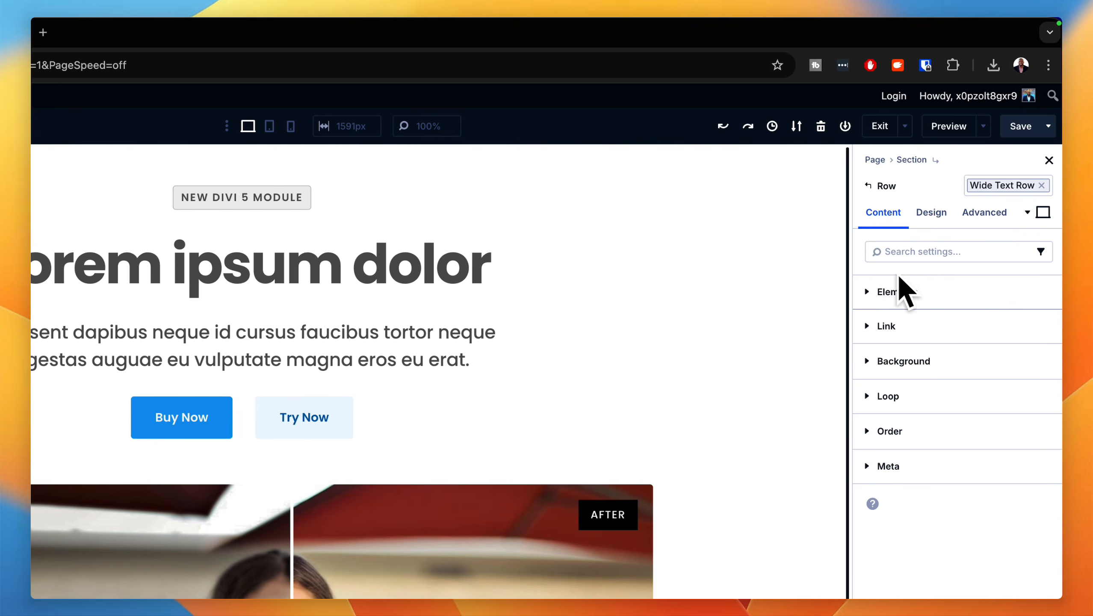
click(900, 291)
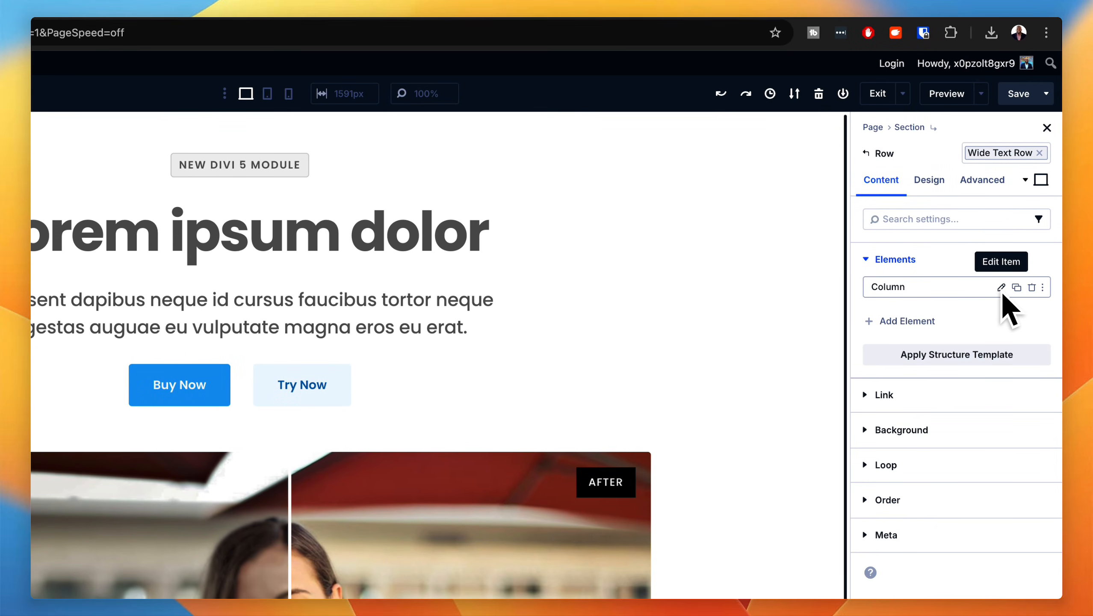
click(1002, 321)
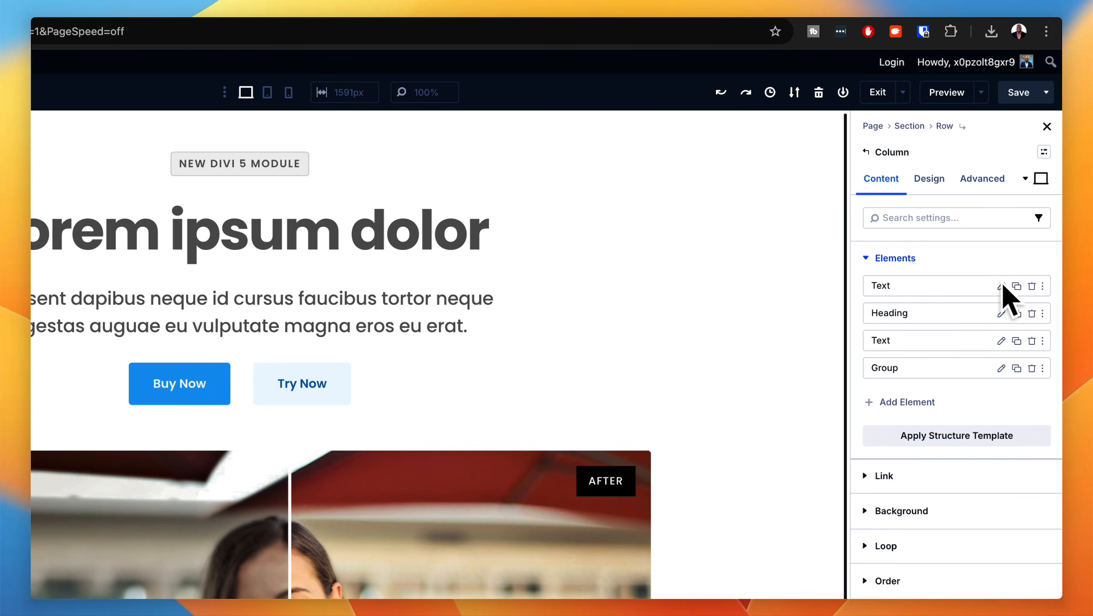
click(940, 186)
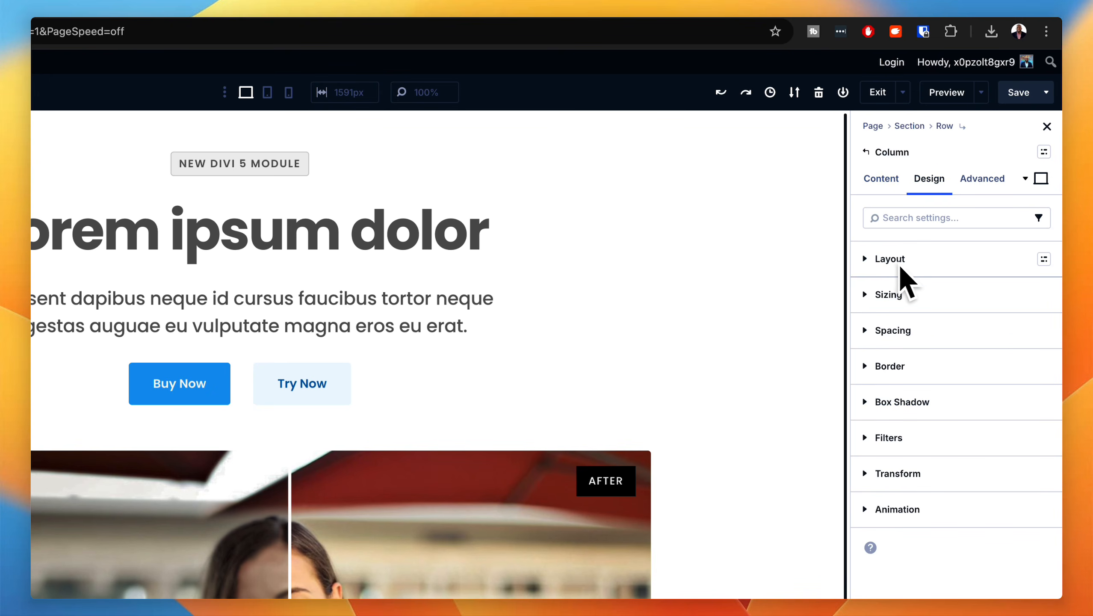
click(1043, 260)
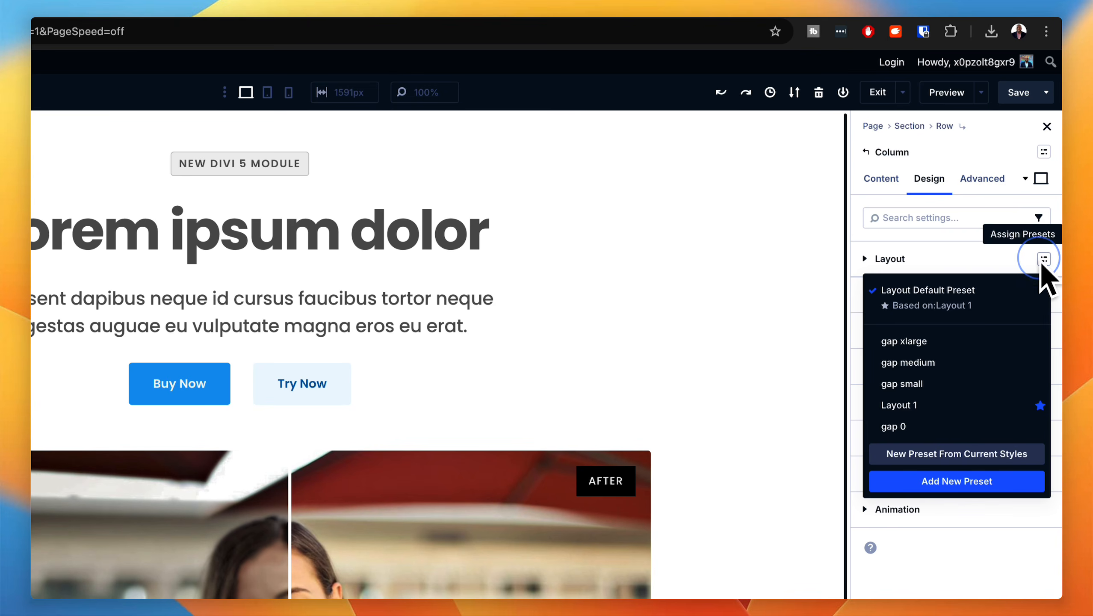
click(947, 428)
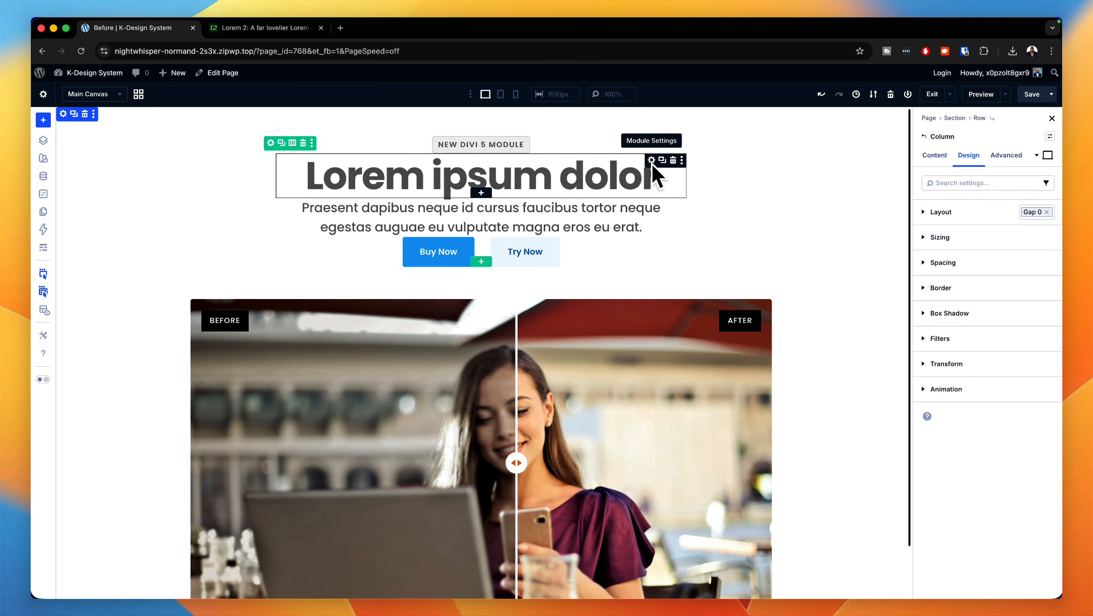
Apply the "m-top-small" spacing preset to the "Lorem ipsum dolor" heading
click(651, 161)
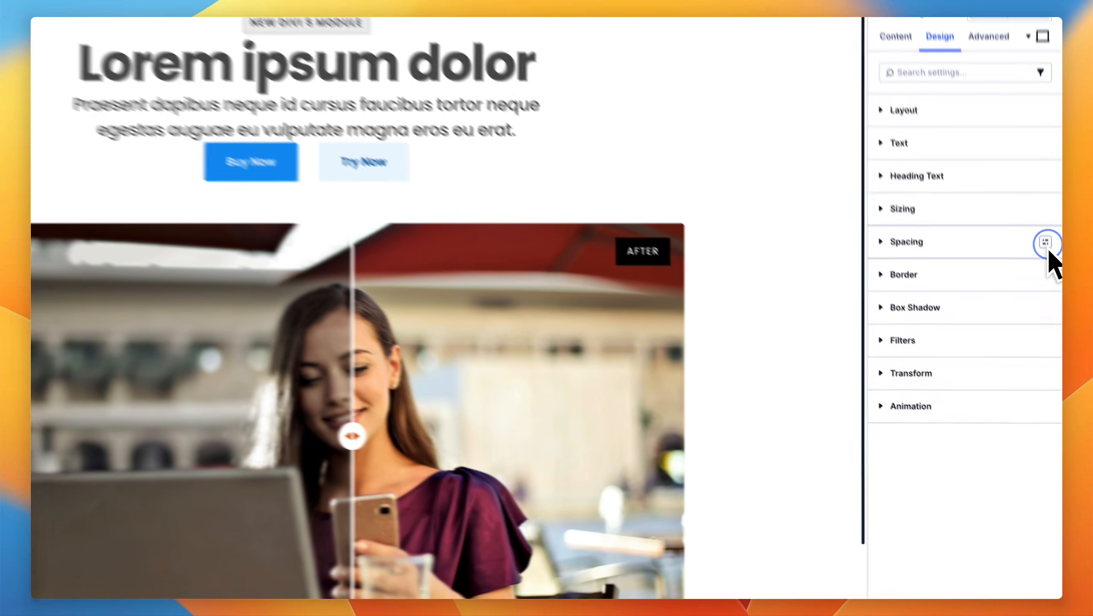
click(1050, 313)
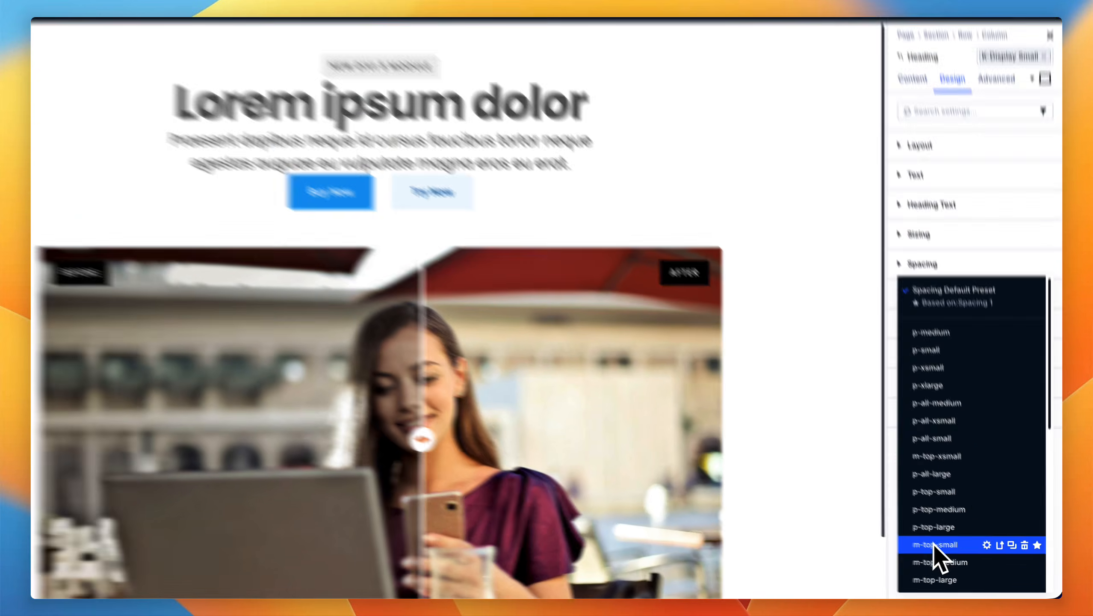
click(966, 553)
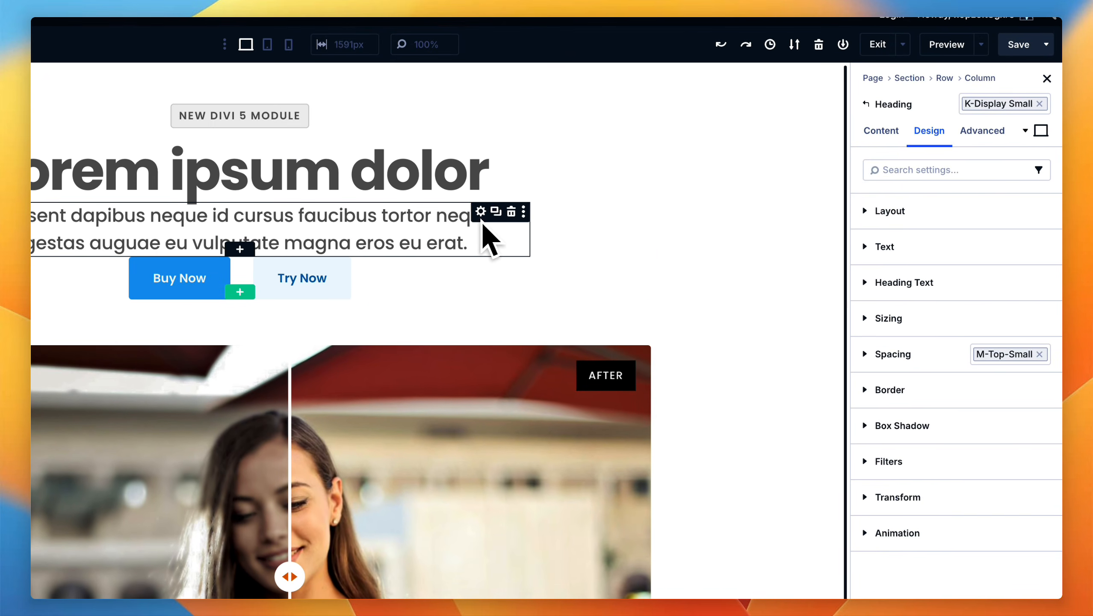
Apply the "m-top-small" spacing preset to the text module below the heading
click(482, 56)
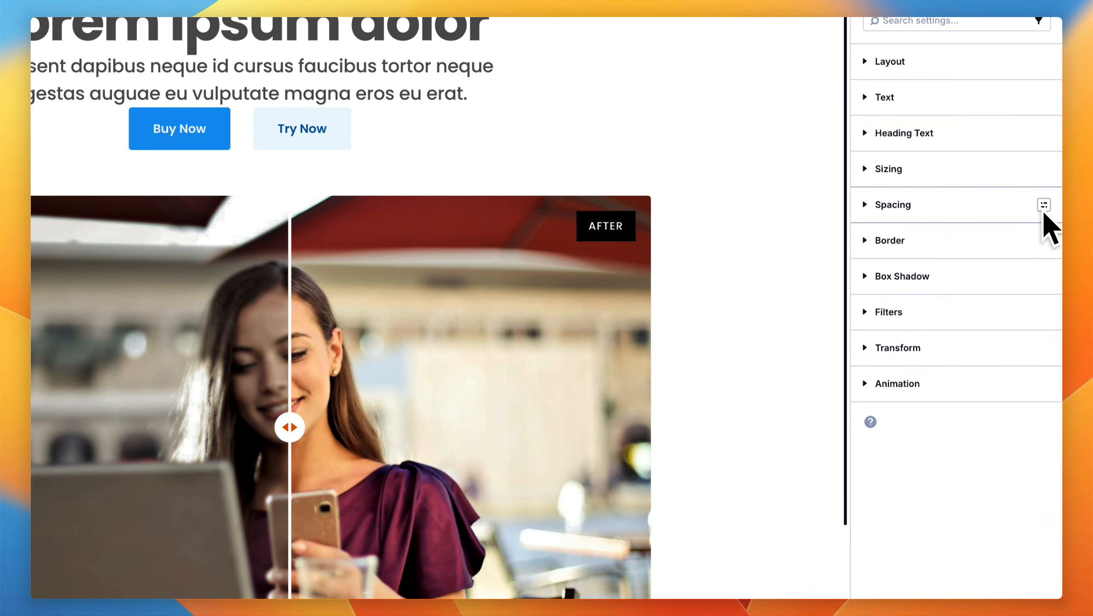
click(1043, 206)
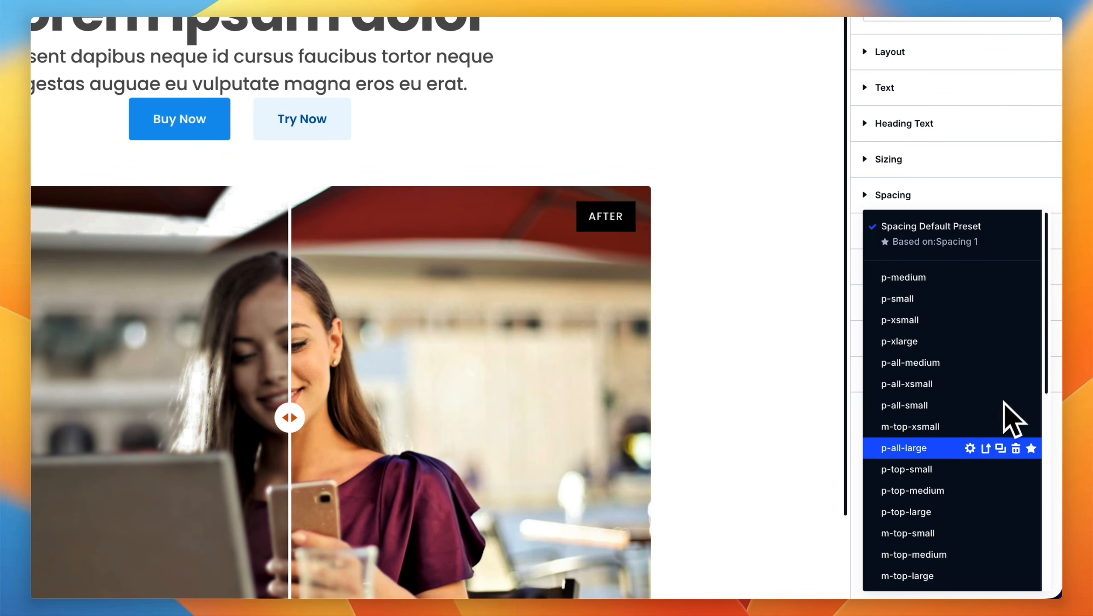
click(944, 535)
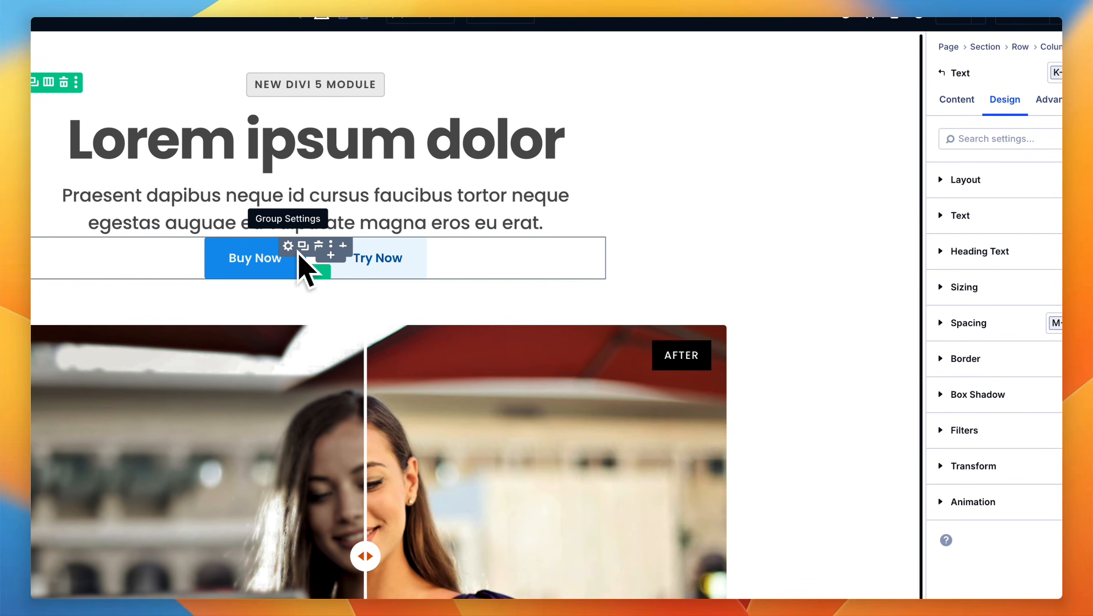
Try the "m-top-medium" spacing preset on the group containing the Buy Now and Try Now buttons
click(289, 247)
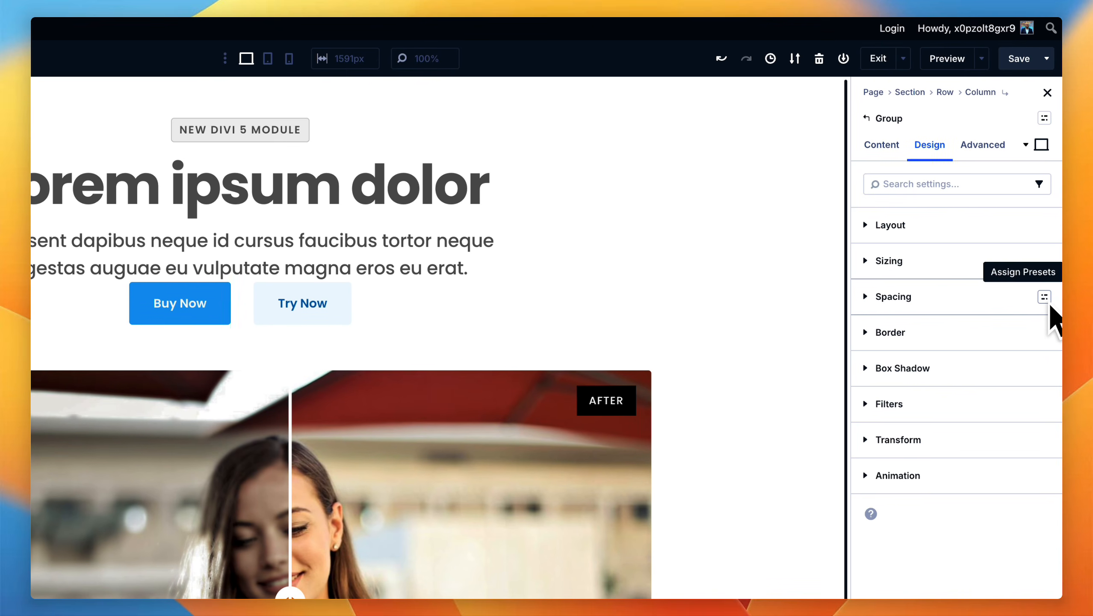
click(1044, 297)
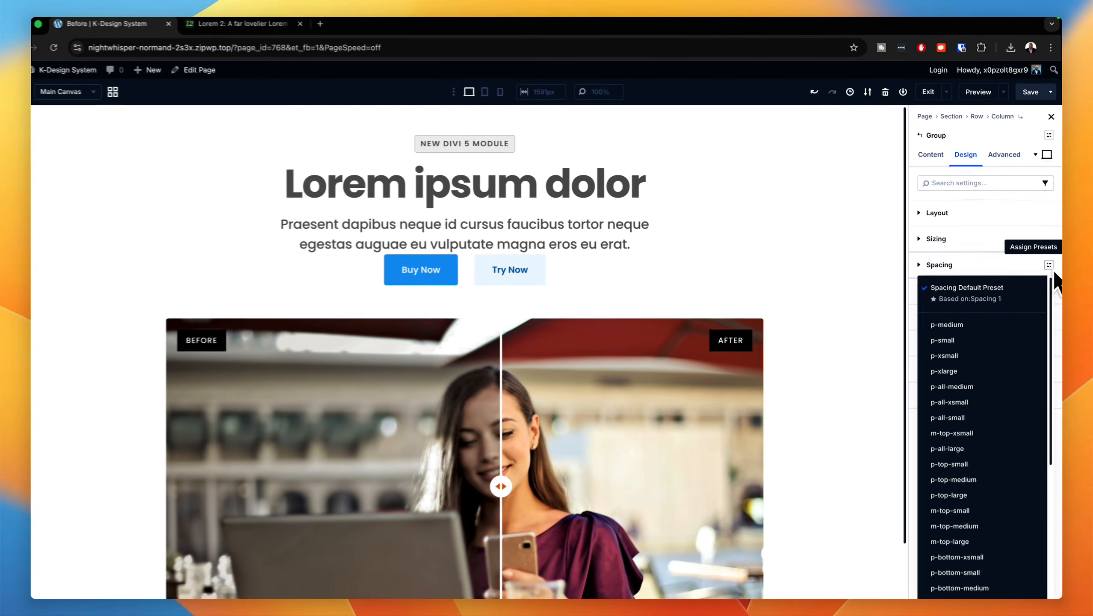
mouse_move(1029, 383)
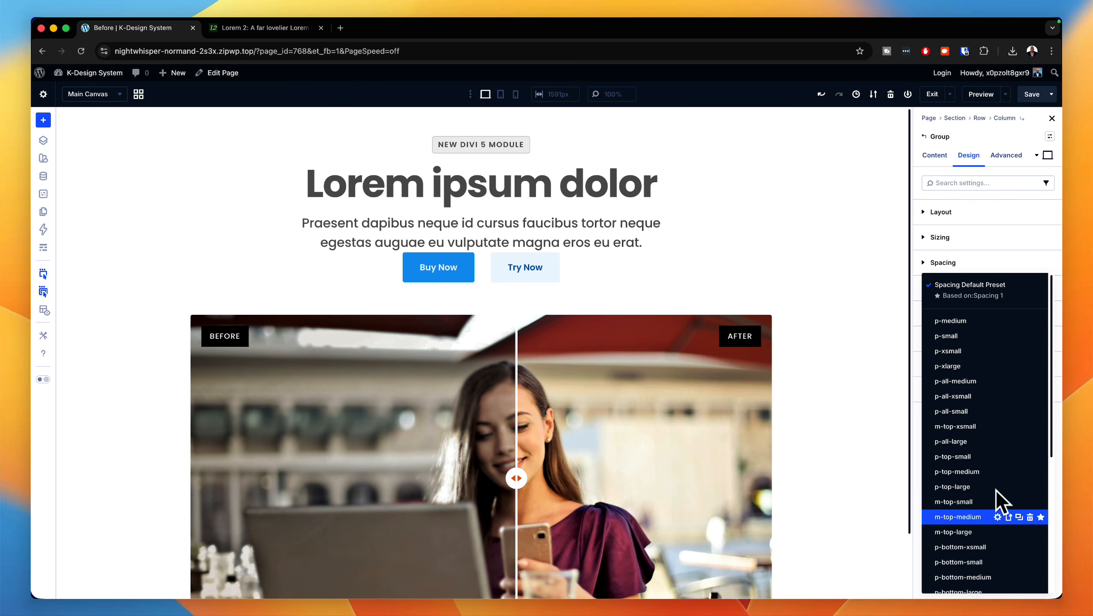
click(979, 516)
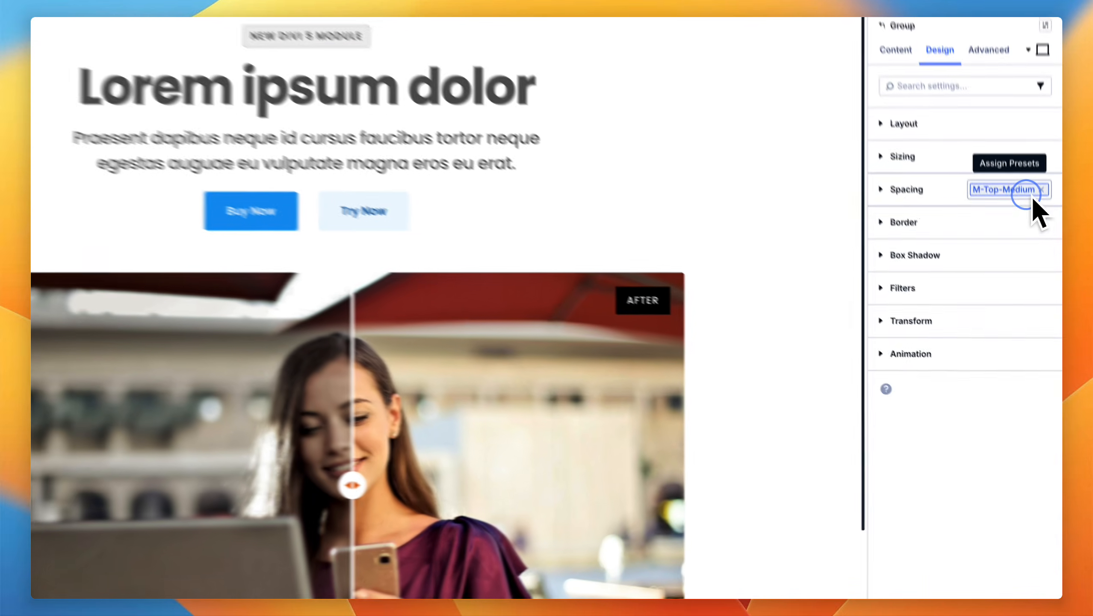
Add the "m-top-large" spacing preset to the button group and remove its "m-top-medium" preset
click(1047, 263)
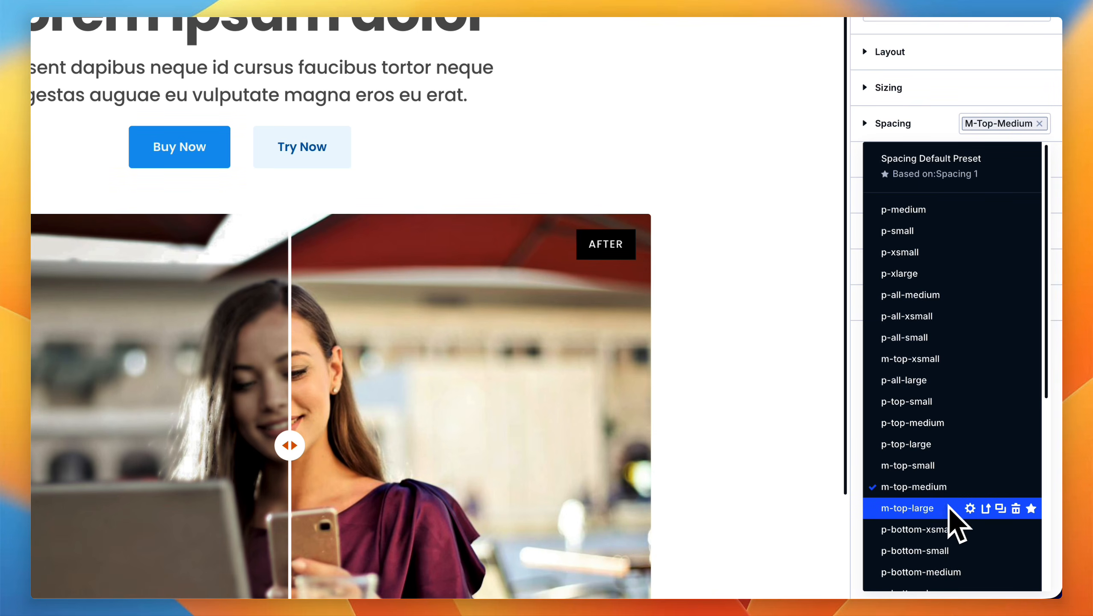
click(936, 547)
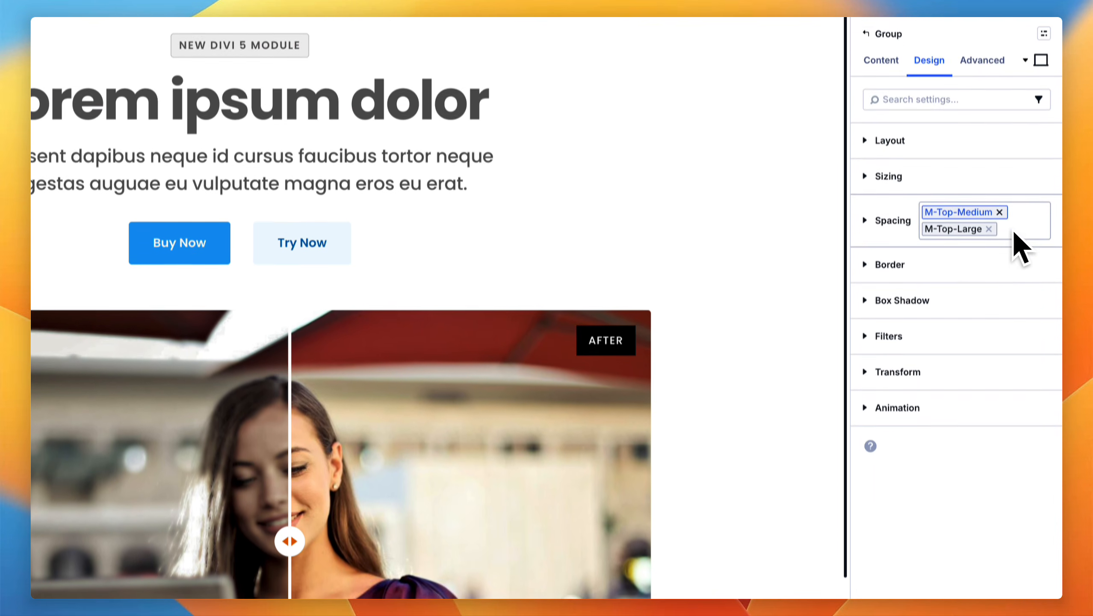
click(999, 123)
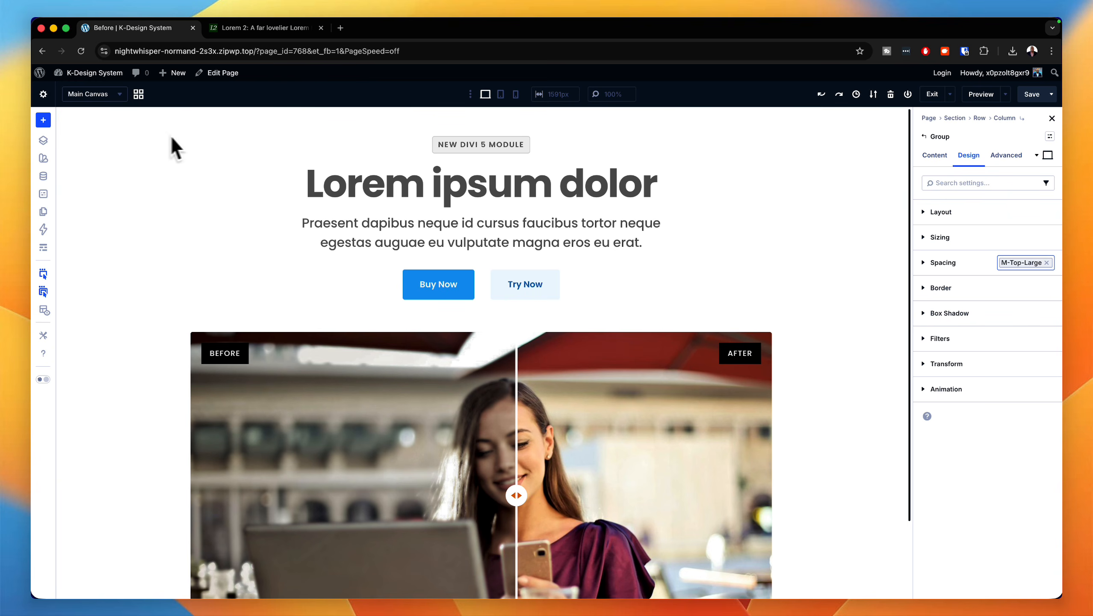
Apply the "k-section large" preset to the hero section
click(63, 114)
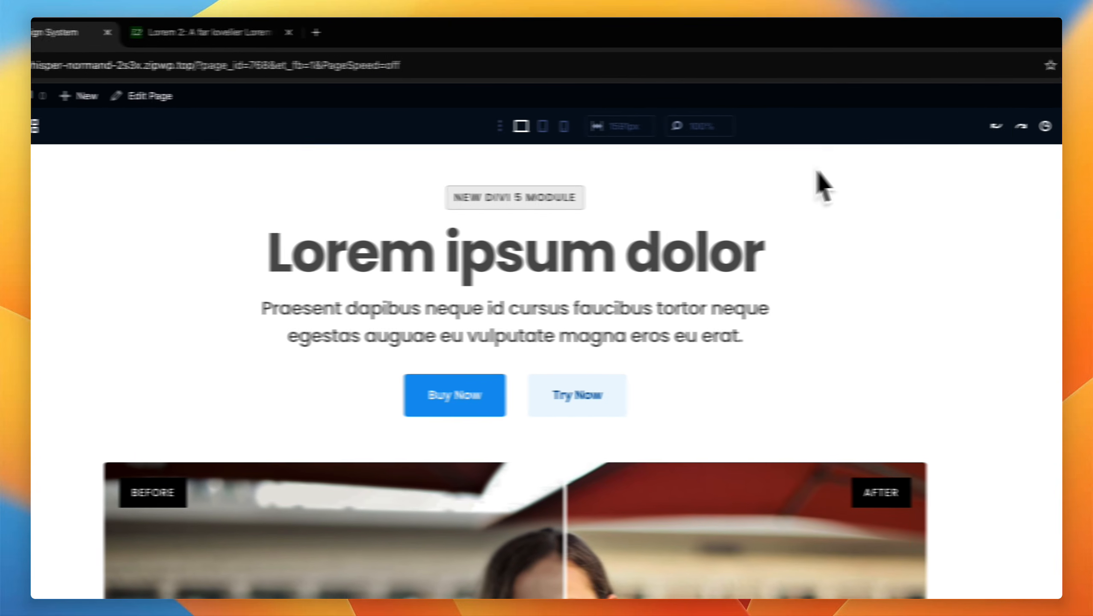
click(1048, 189)
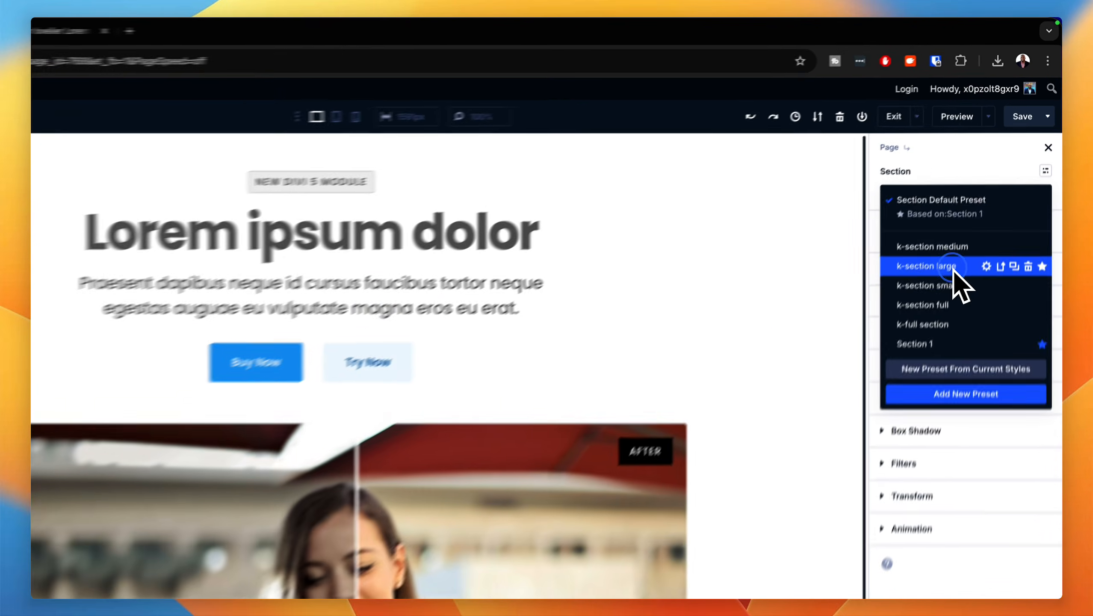
click(978, 211)
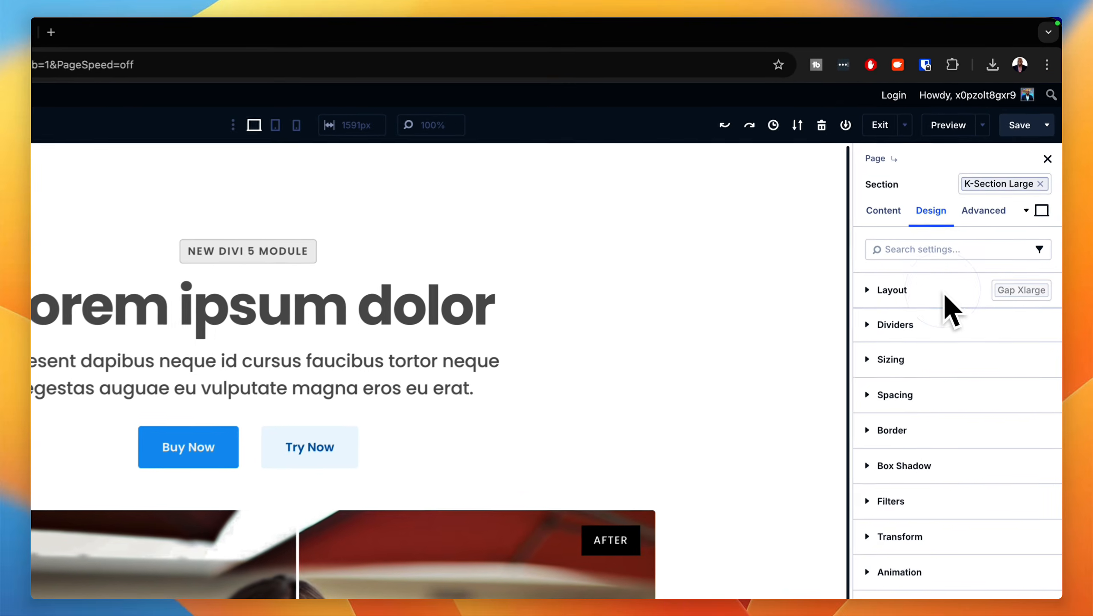
Try the "k-section medium" preset on the hero section in place of "k-section large"
click(1041, 188)
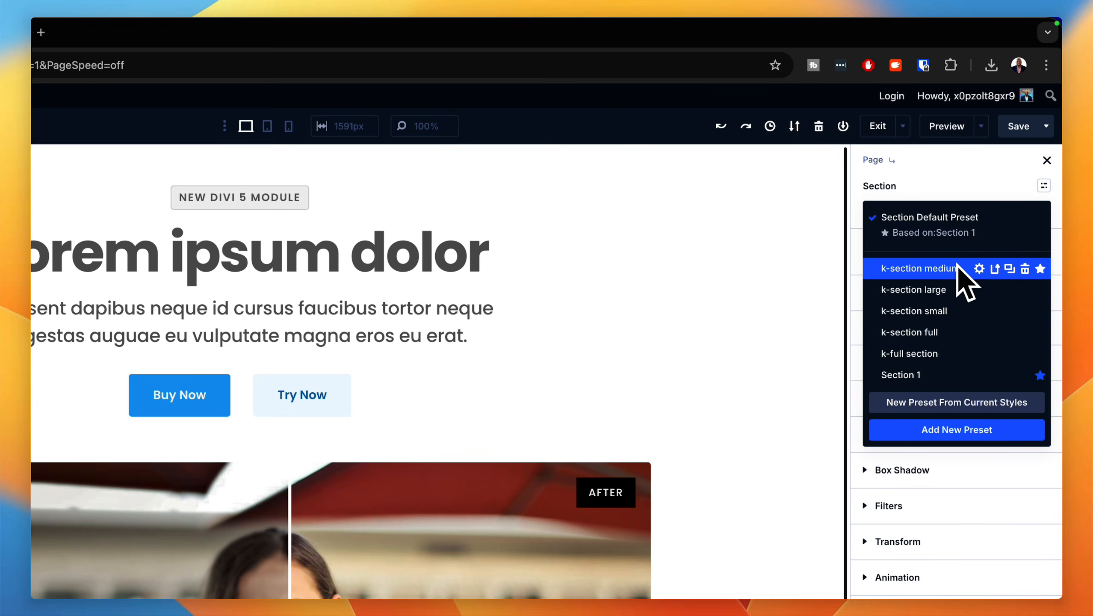
click(945, 272)
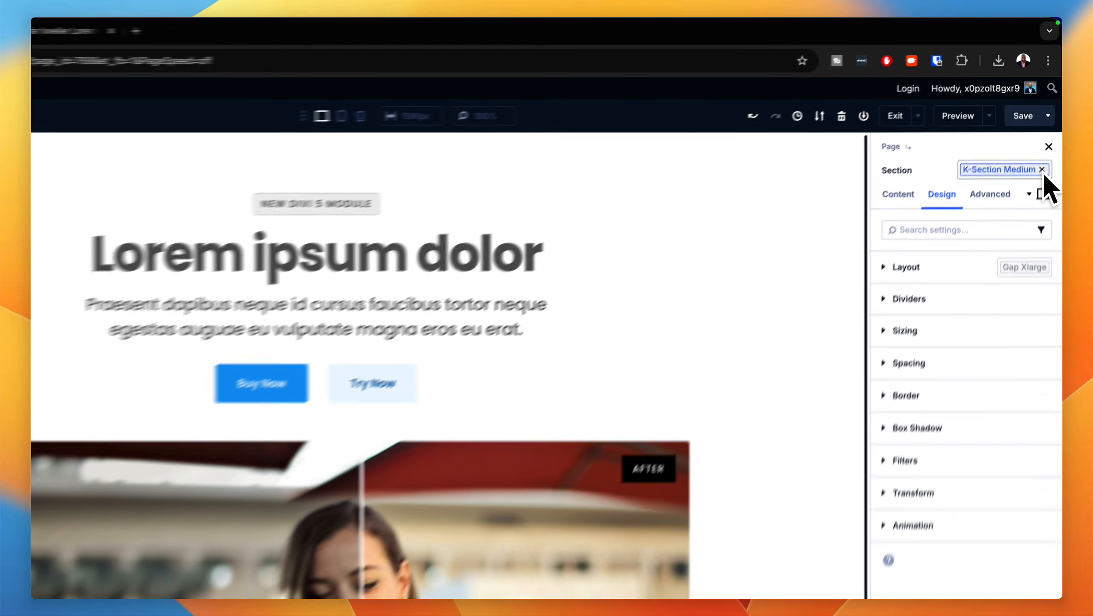
Remove the hero section's "k-section medium" preset and assign "k-section large" instead
click(1042, 170)
click(1042, 187)
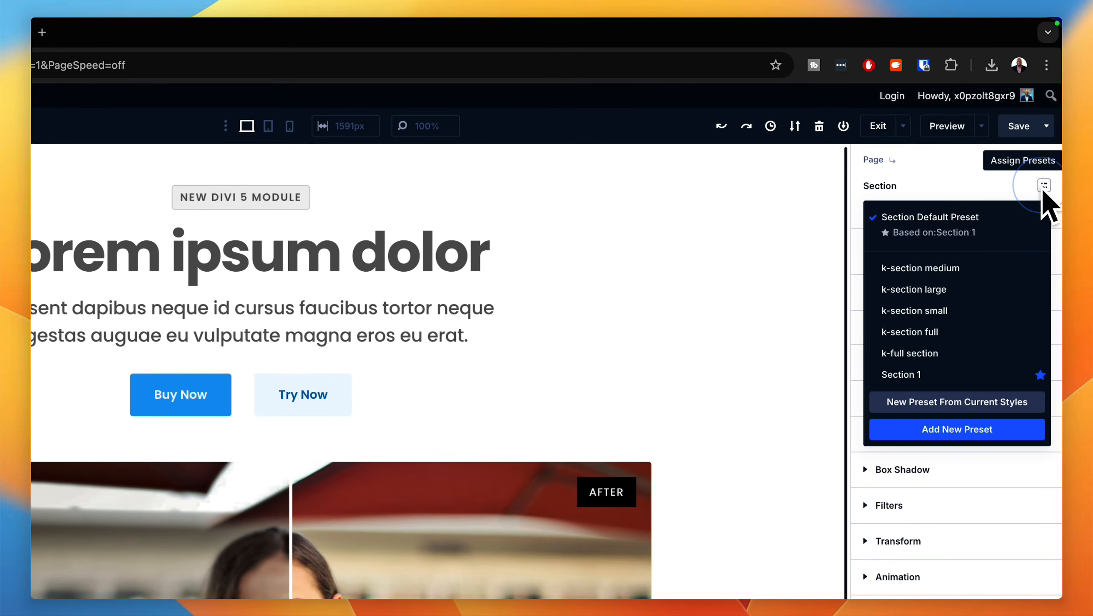
click(944, 289)
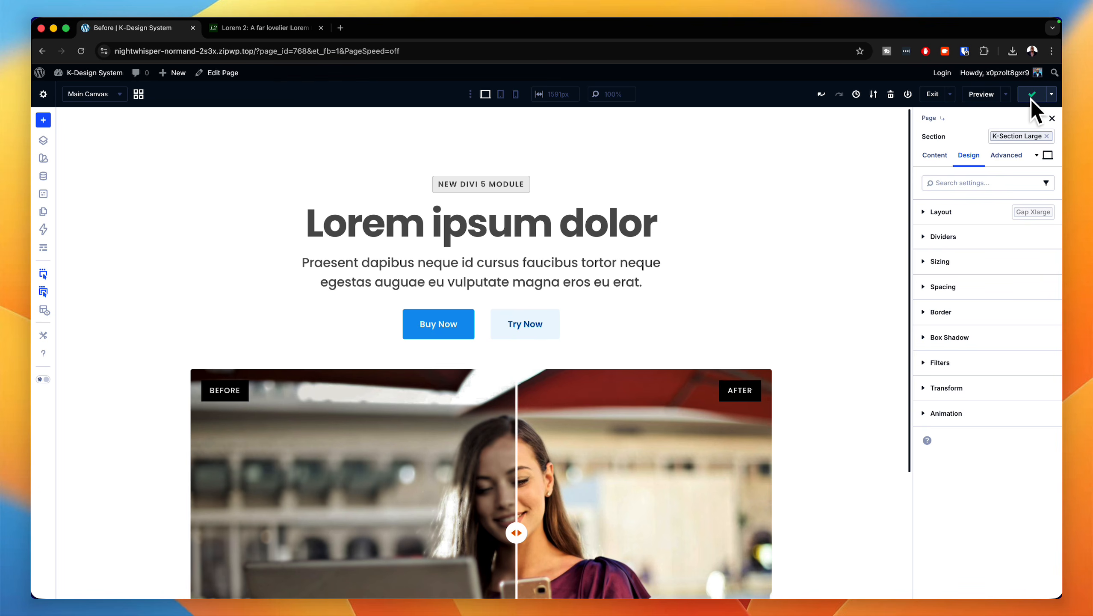
Preview the page on the front end and open the browser's inspector on it
click(1006, 97)
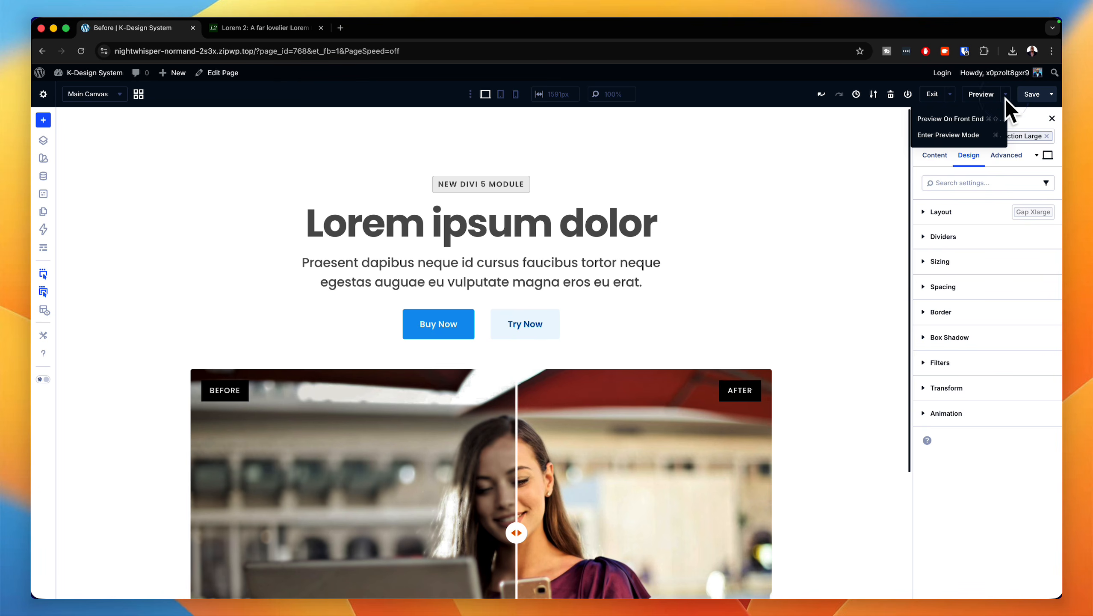
click(956, 120)
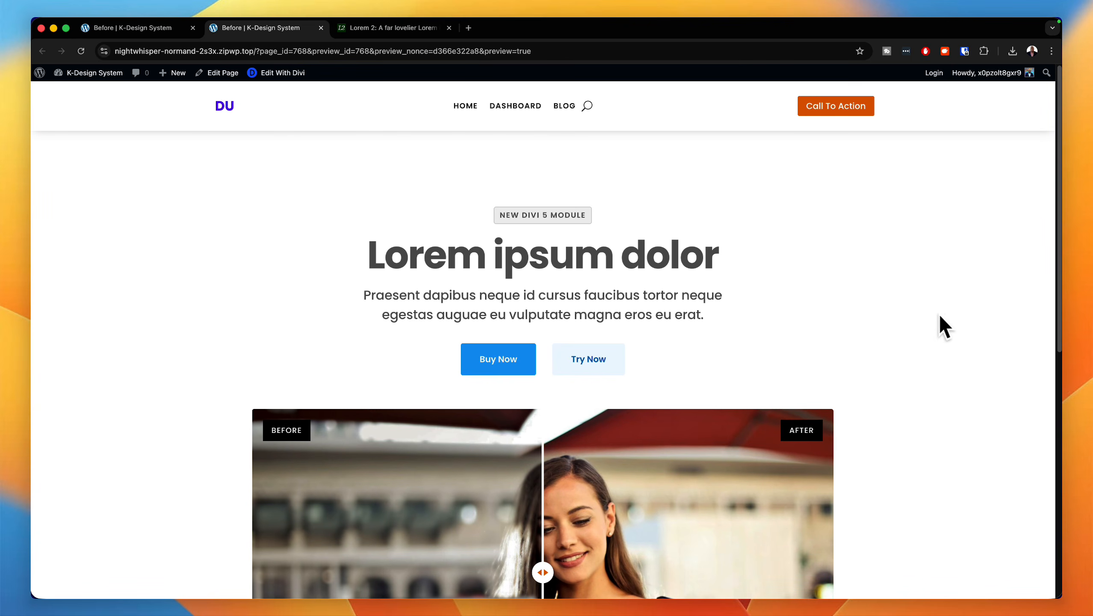
right_click(918, 320)
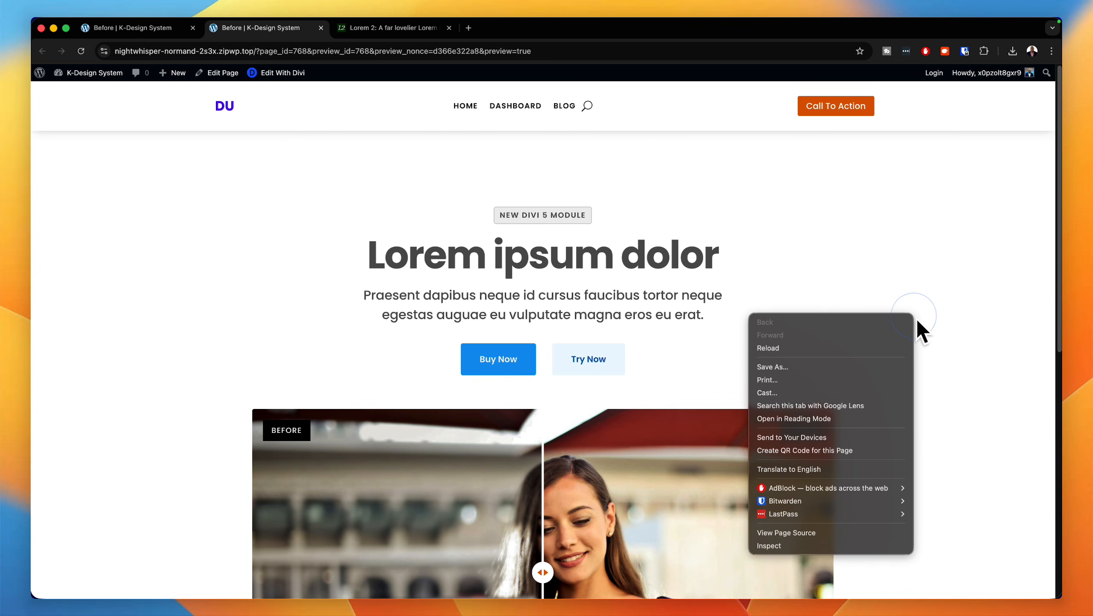
click(802, 546)
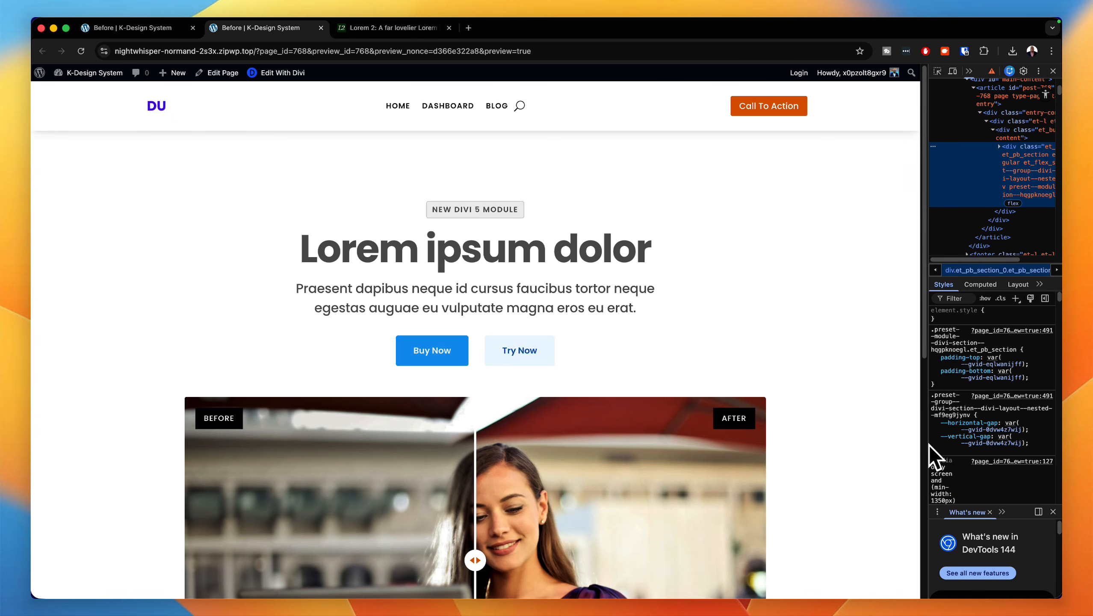
Check the hero and before/after slider at mobile width, widen the preview again and return to the Divi builder tab
drag(929, 446, 366, 417)
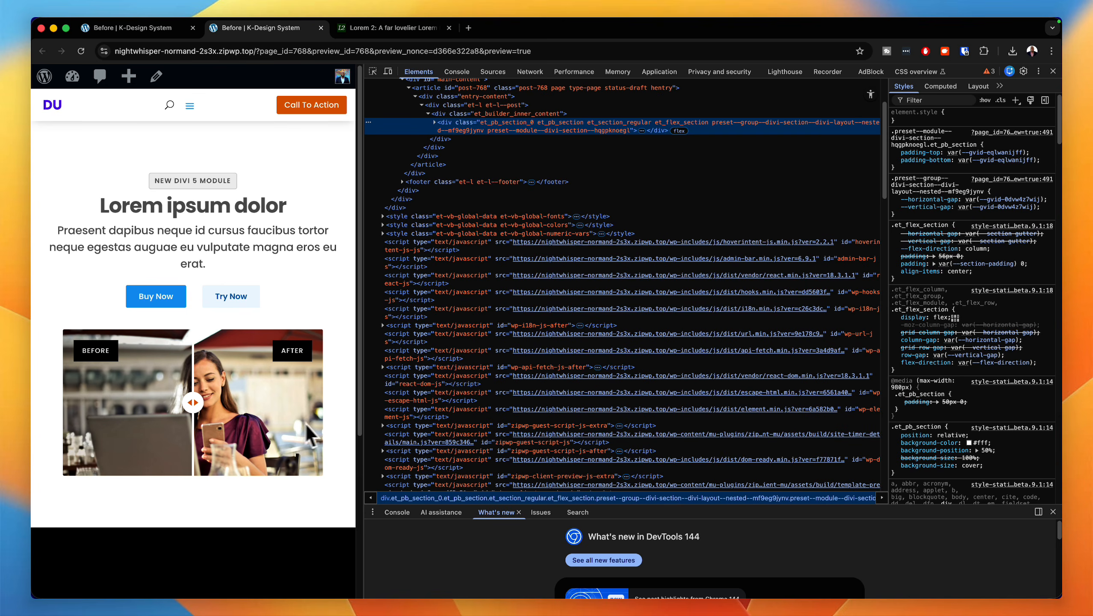
mouse_move(193, 411)
mouse_down()
mouse_move(237, 399)
mouse_move(136, 392)
mouse_move(243, 396)
mouse_move(174, 396)
mouse_move(183, 398)
mouse_up()
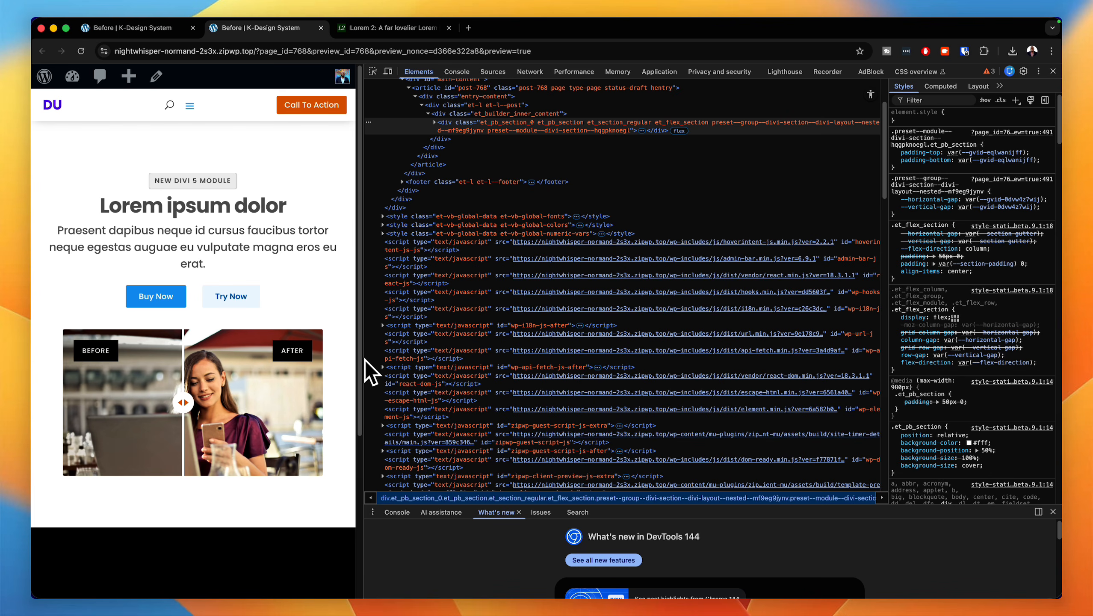
drag(361, 360, 382, 360)
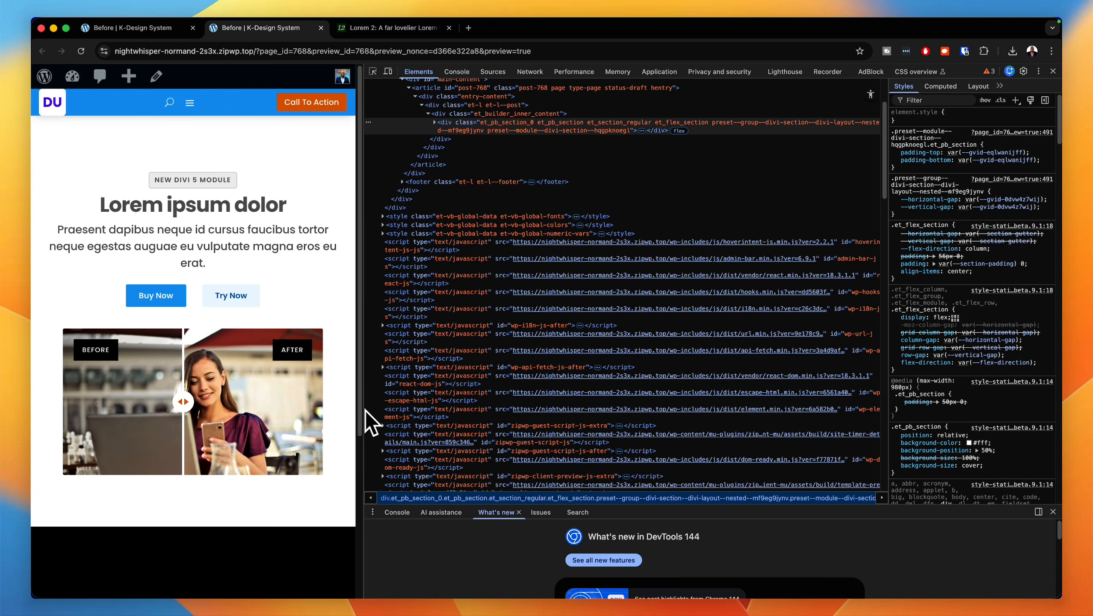
drag(364, 411, 1053, 388)
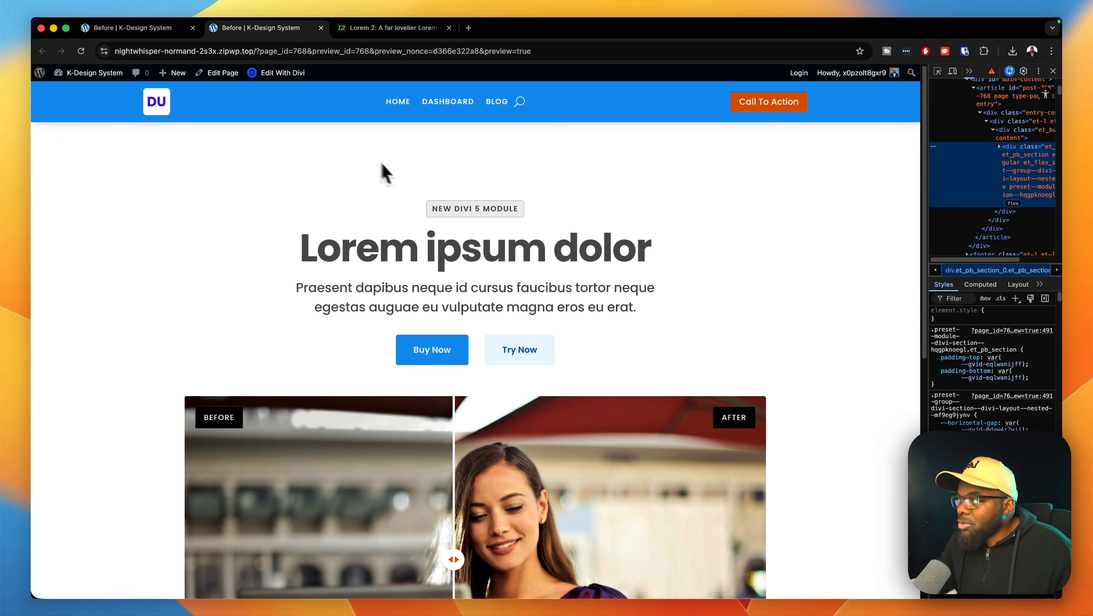
click(122, 31)
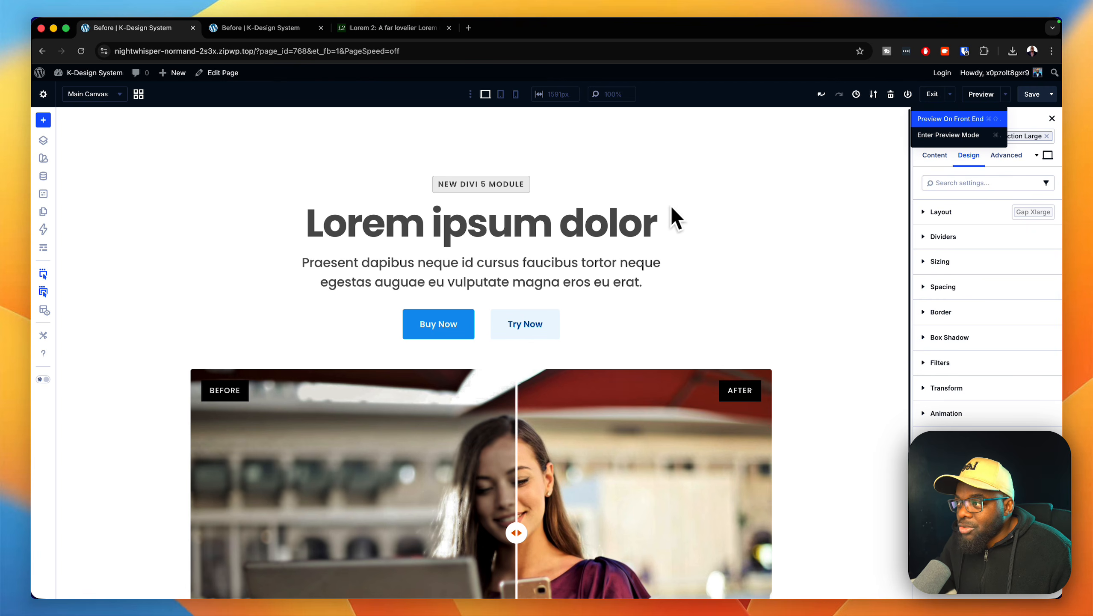
Dismiss the open preview options and examine the hero section's Sizing settings, collapsing them when done
click(769, 192)
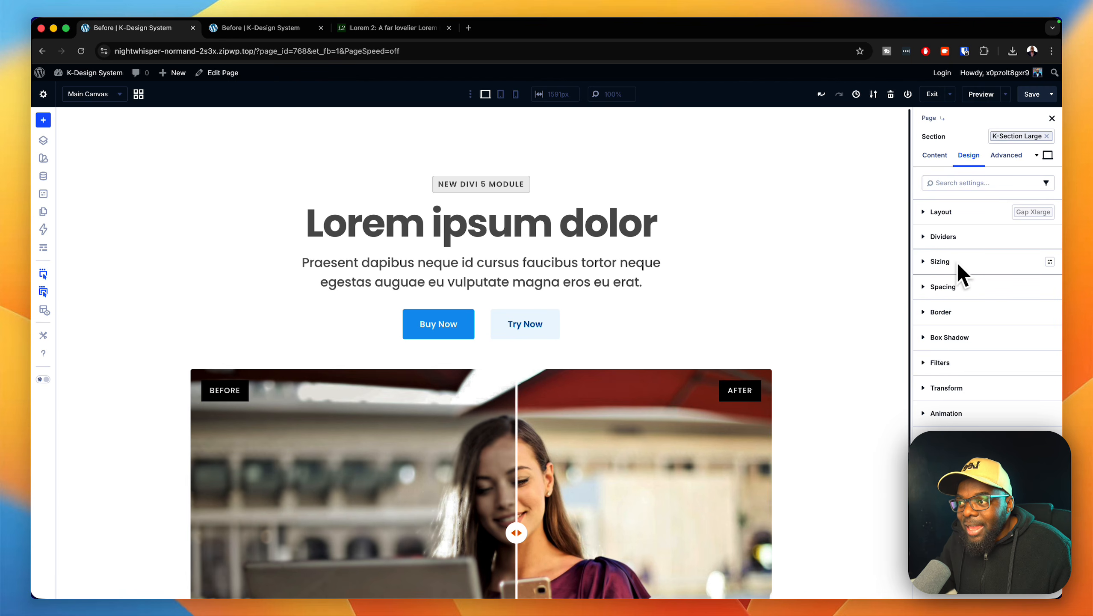
click(932, 264)
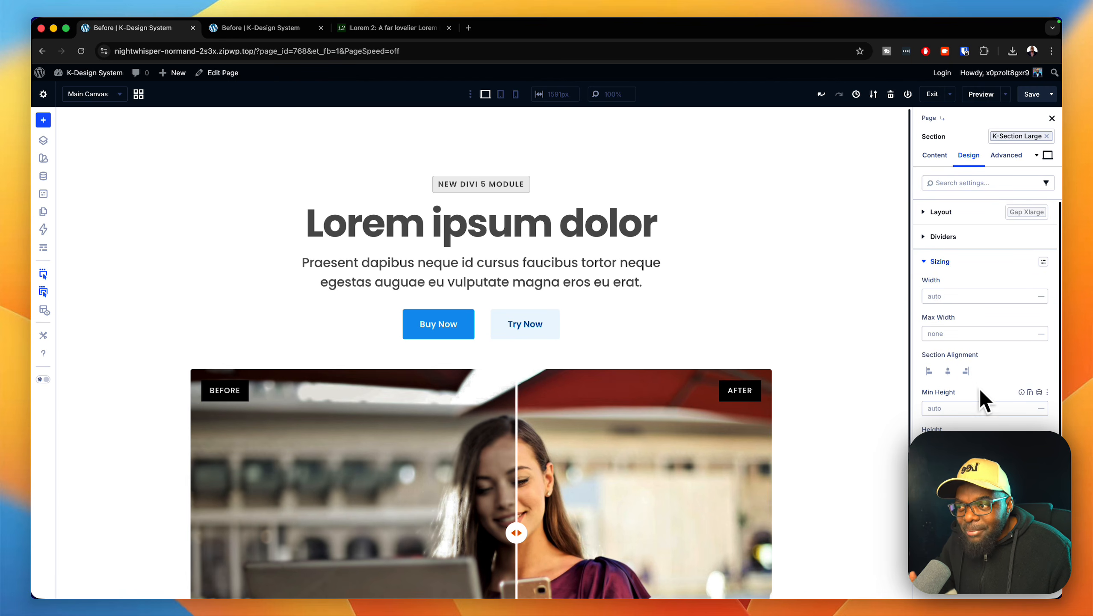
click(925, 263)
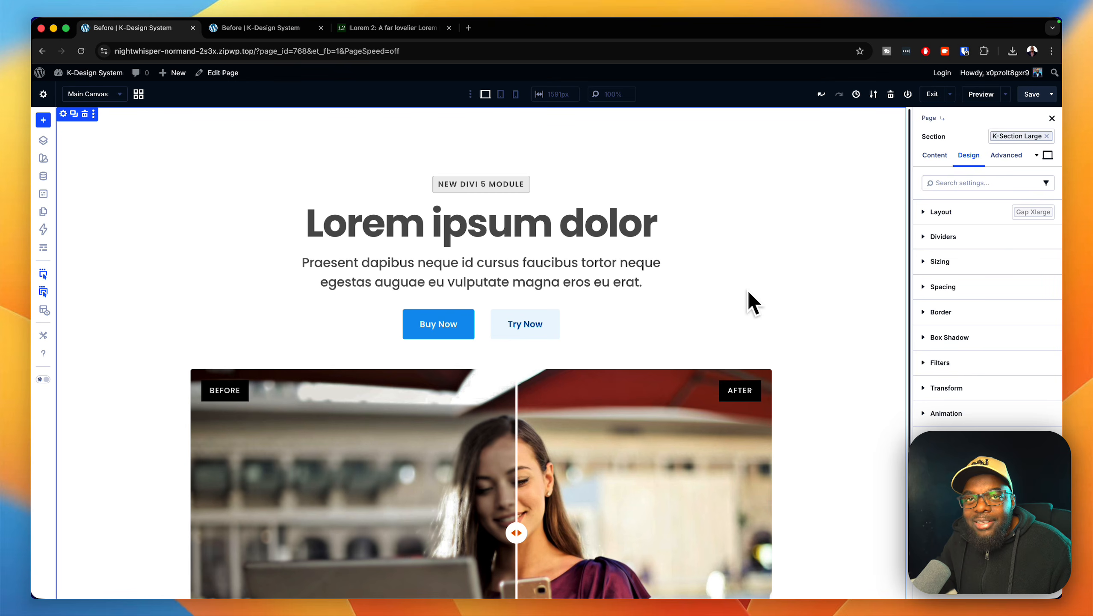
Review the number variables for text, heading, display and space sizes in the variable manager, and close it
click(44, 176)
click(103, 172)
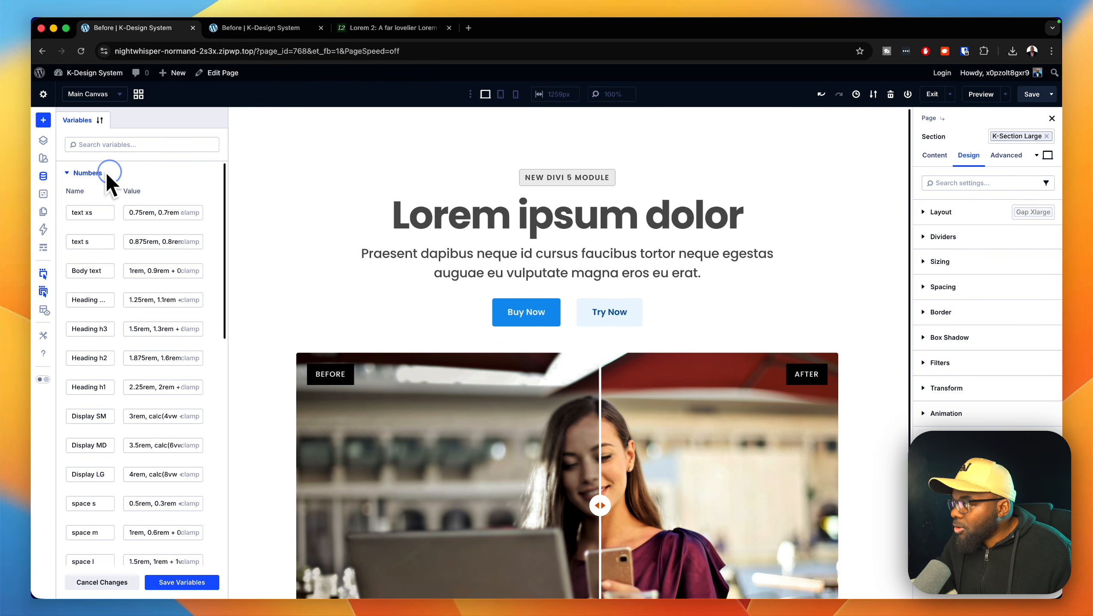
scroll(156, 319, down, 5)
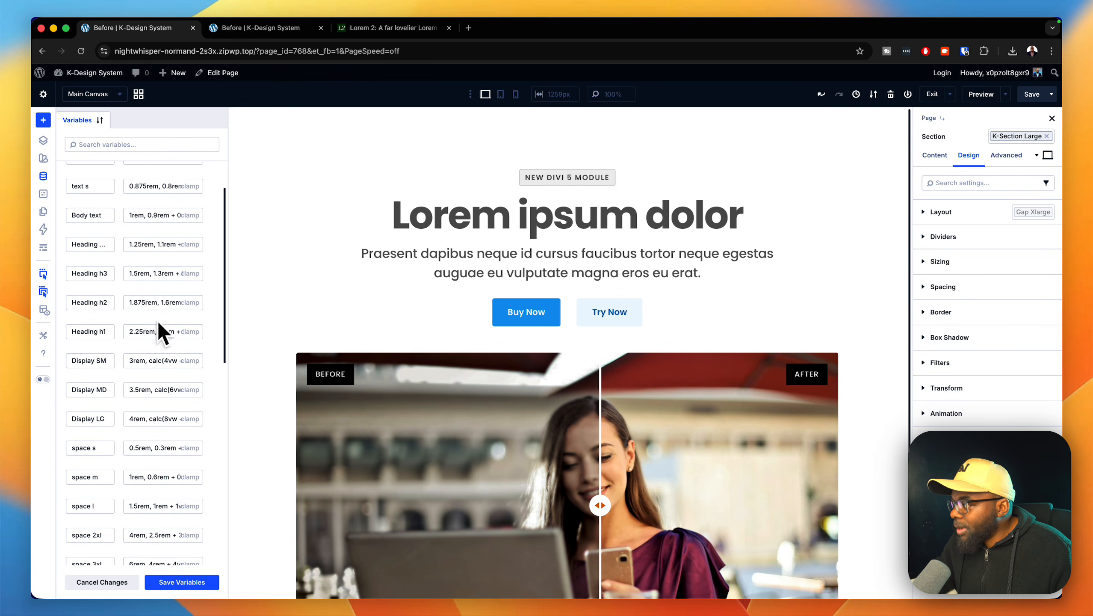
scroll(159, 318, up, 5)
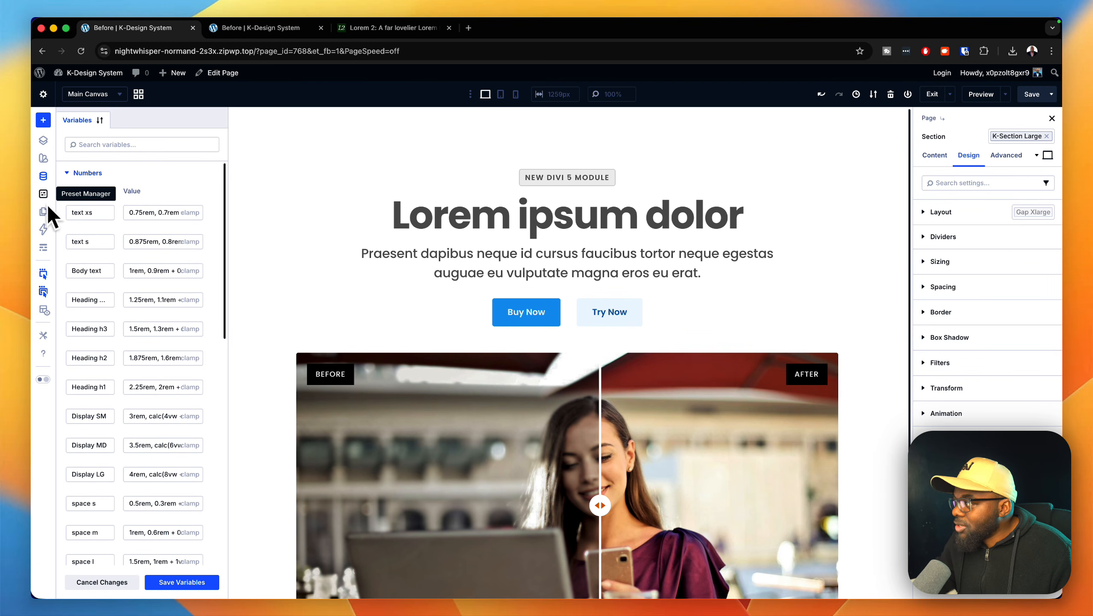
click(44, 176)
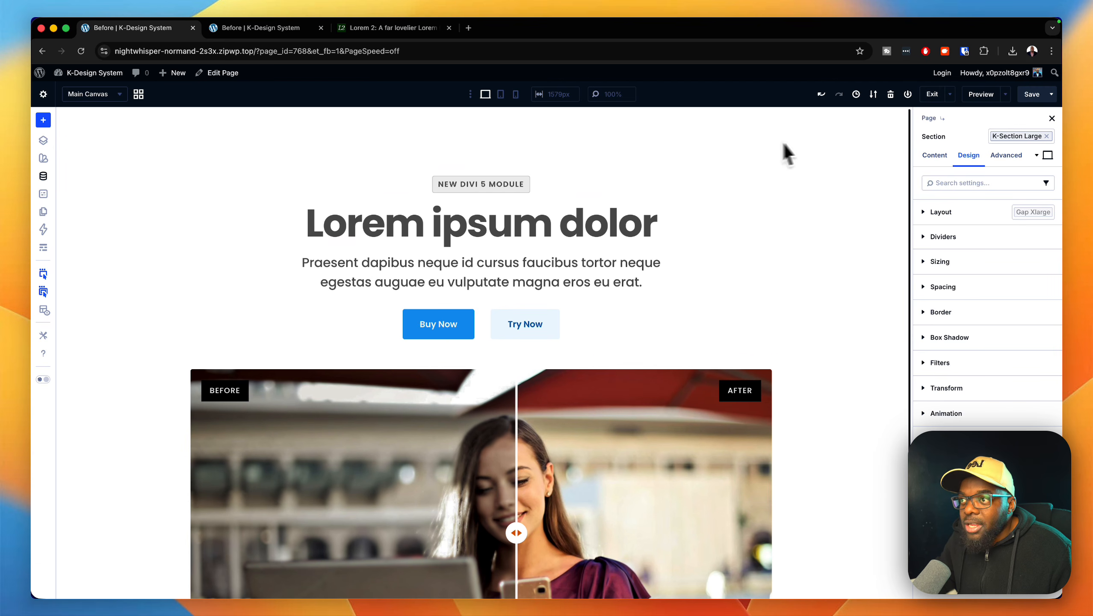